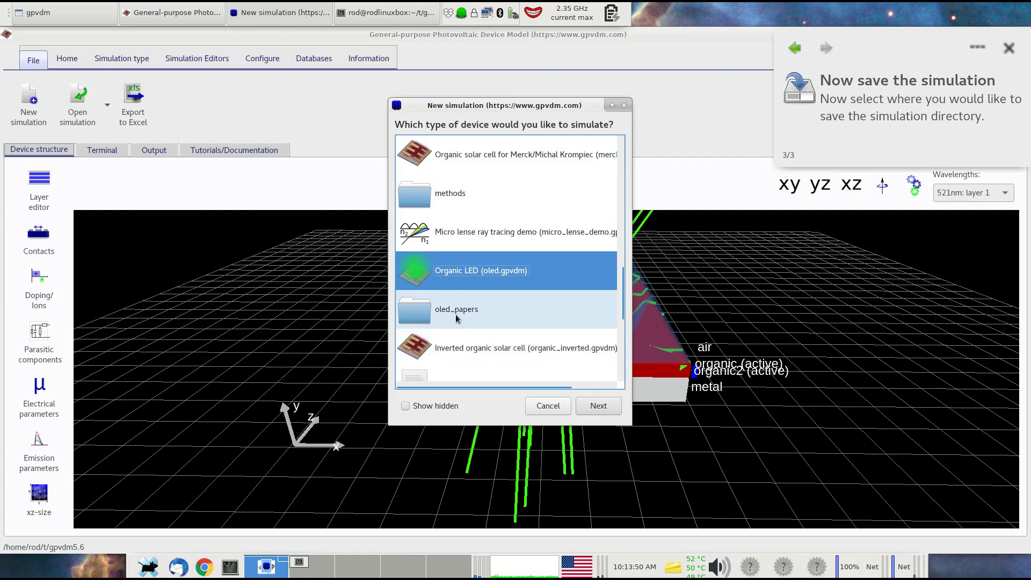
Step: Create a new Organic LED simulation and save it as 'example2' on the Desktop
double_click(478, 273)
left_click(256, 110)
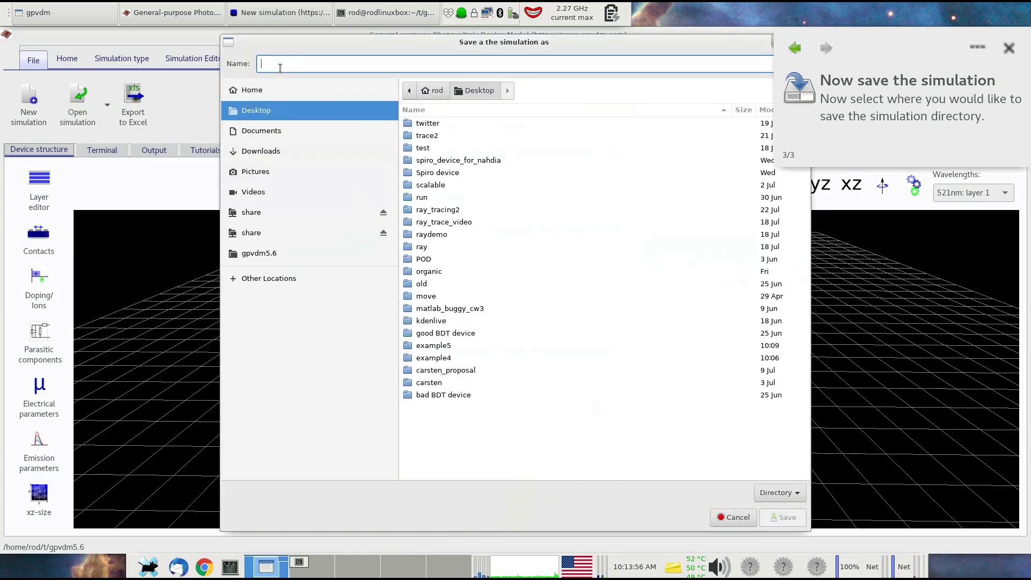
type("example")
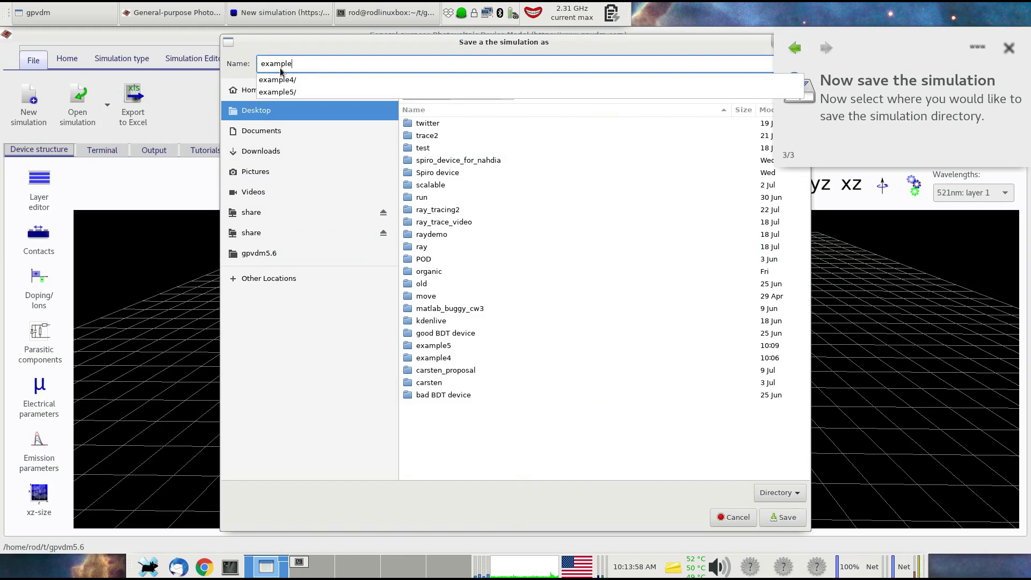
type("2")
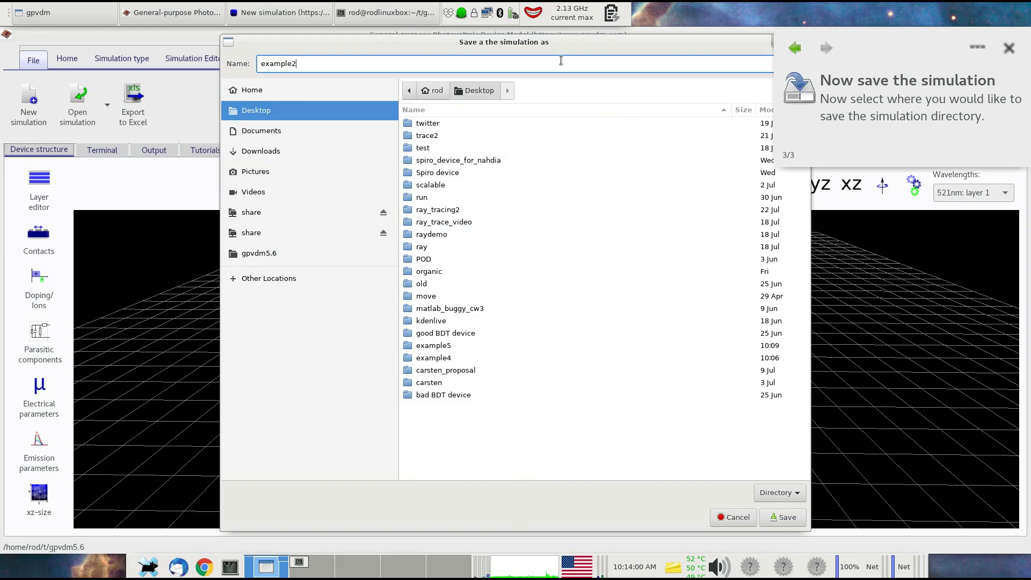
left_click(768, 514)
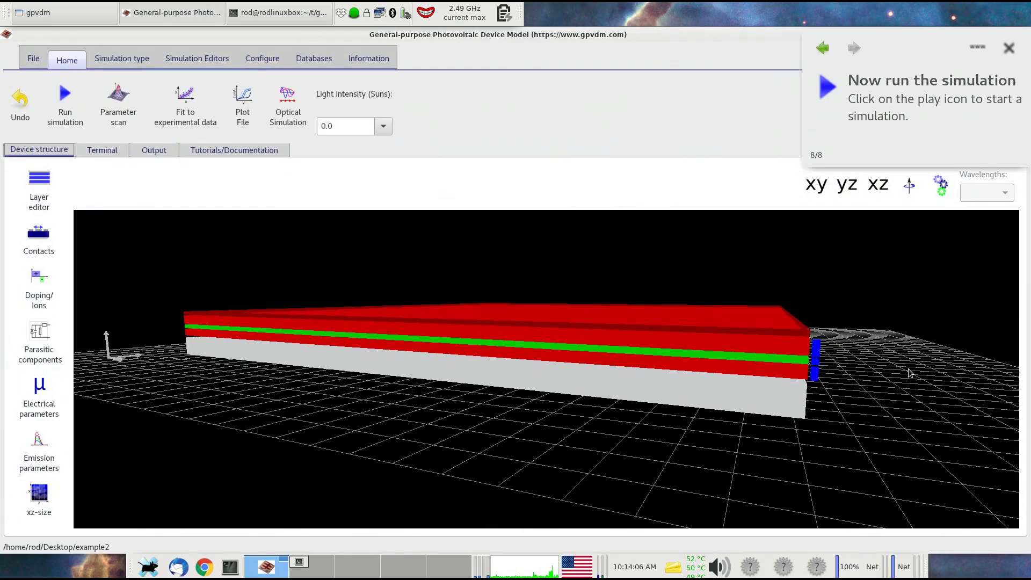
Step: Rotate the 3D device view until the OLED layer stack is seen from its long side
left_click(867, 336)
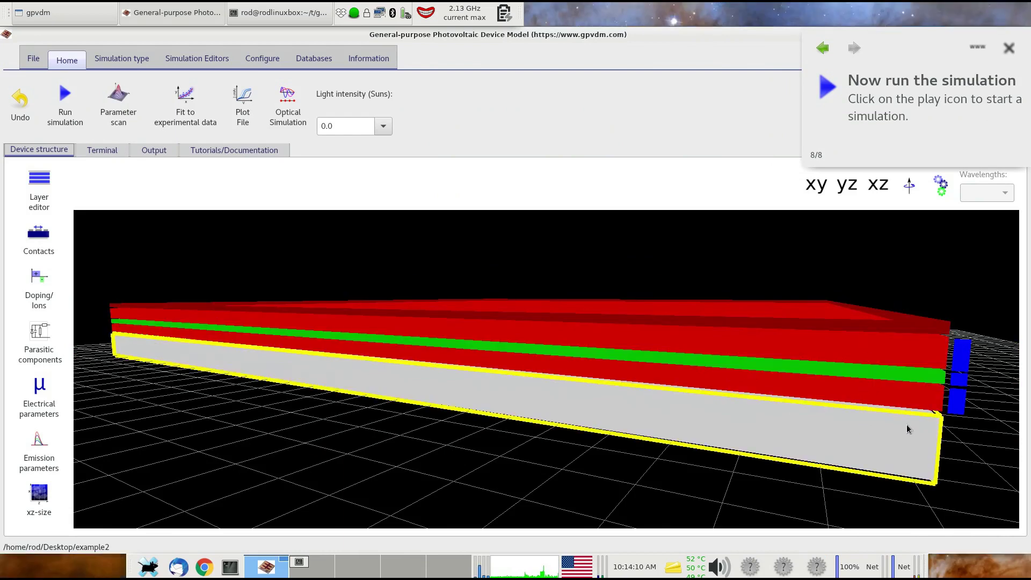
left_click_drag(960, 438, 507, 432)
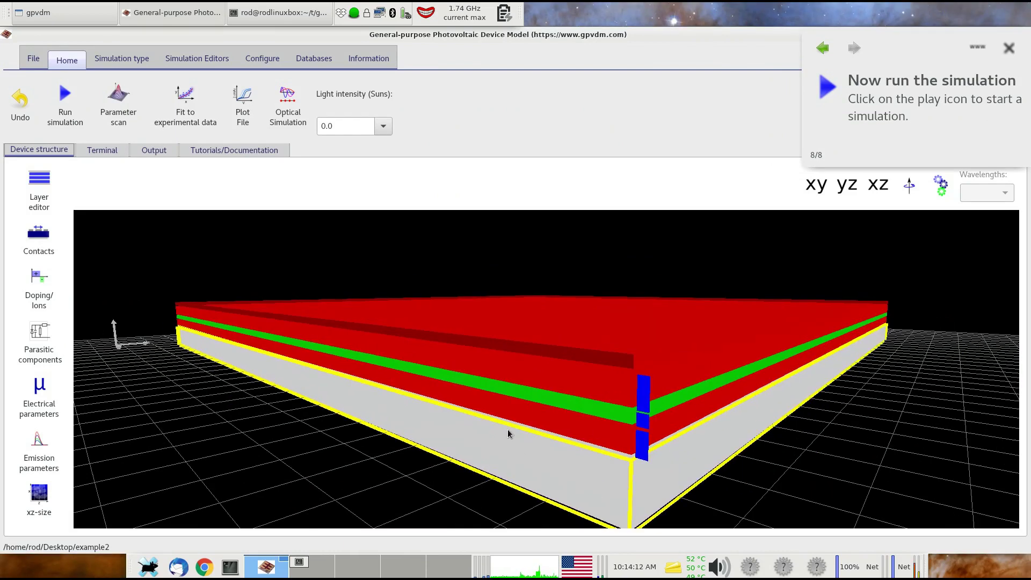
left_click_drag(696, 457, 765, 471)
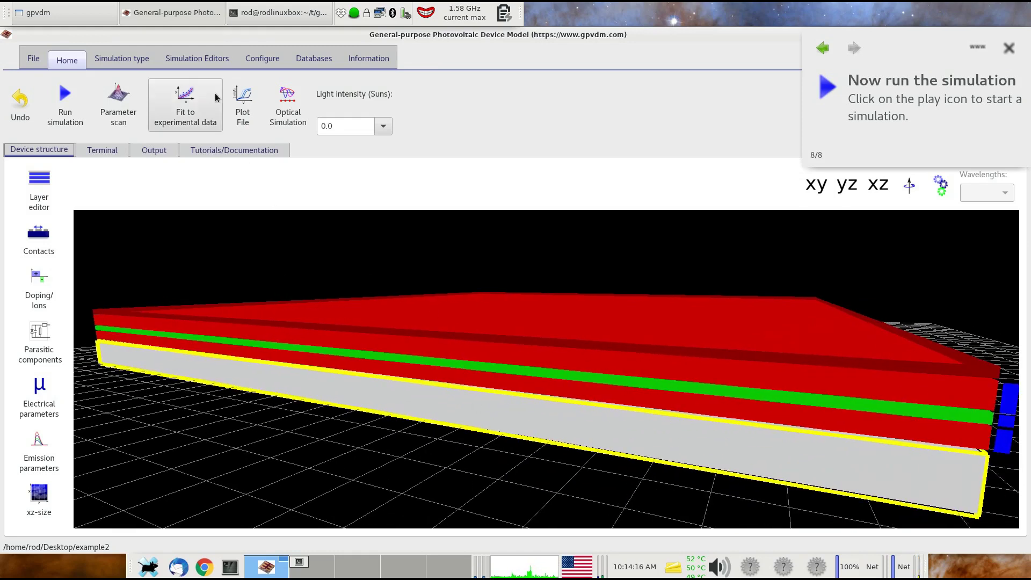
left_click(294, 67)
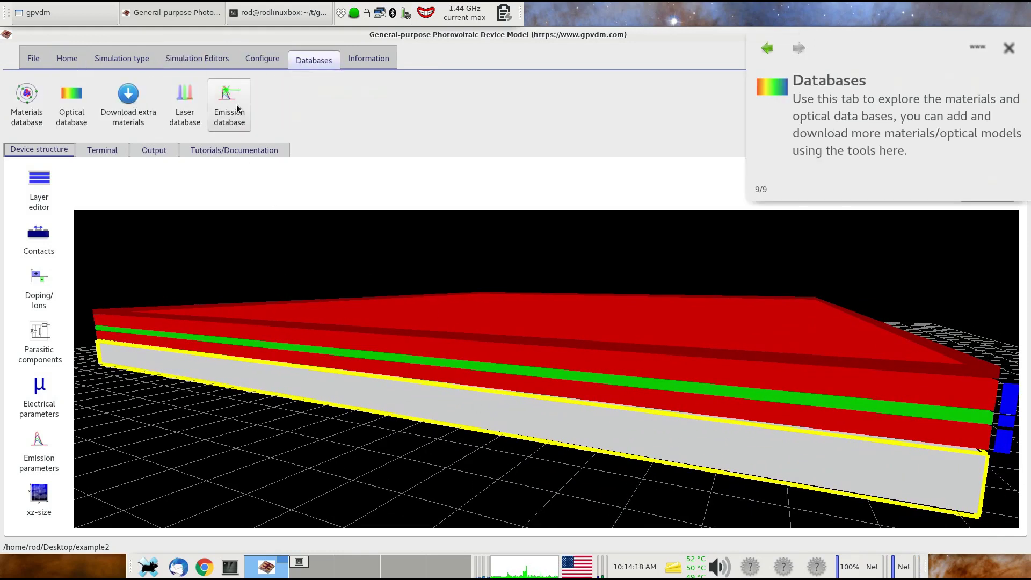
left_click(232, 103)
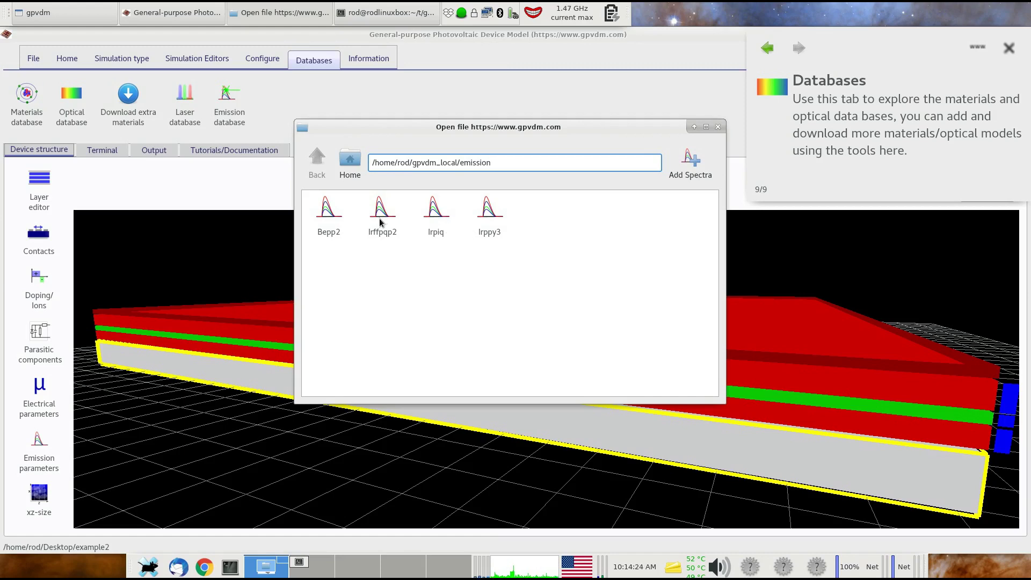
double_click(334, 225)
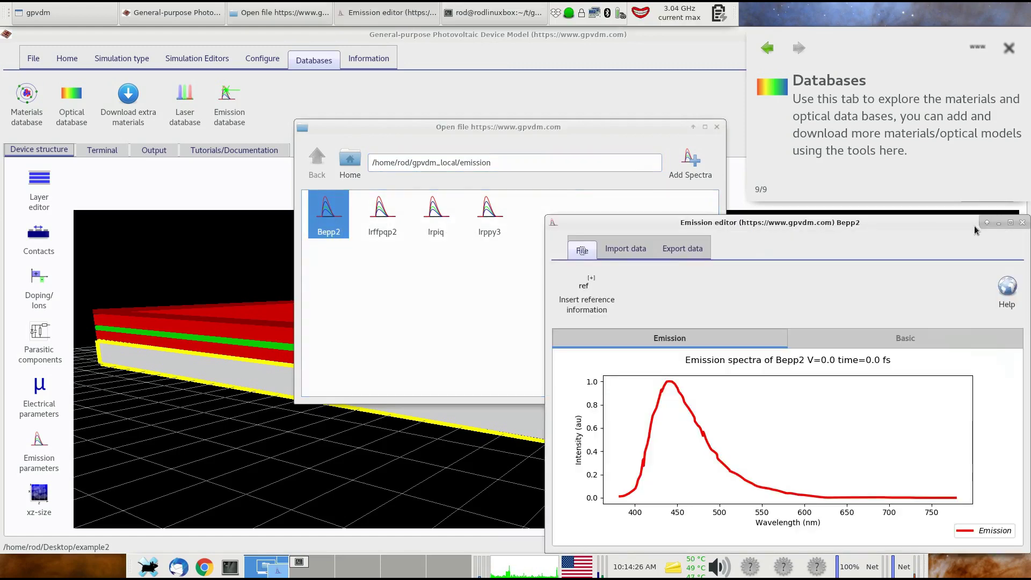
left_click(1021, 222)
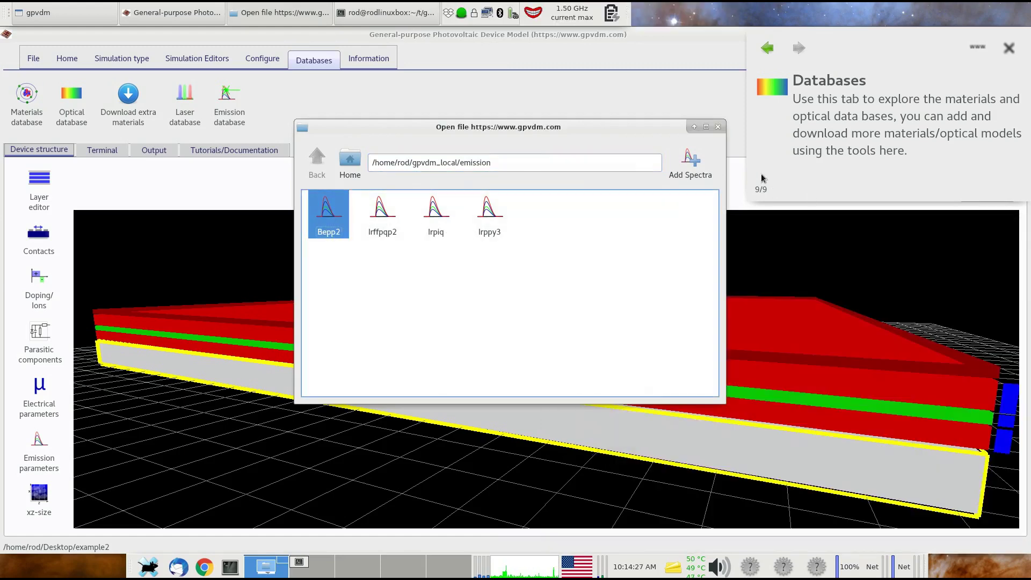
left_click(716, 129)
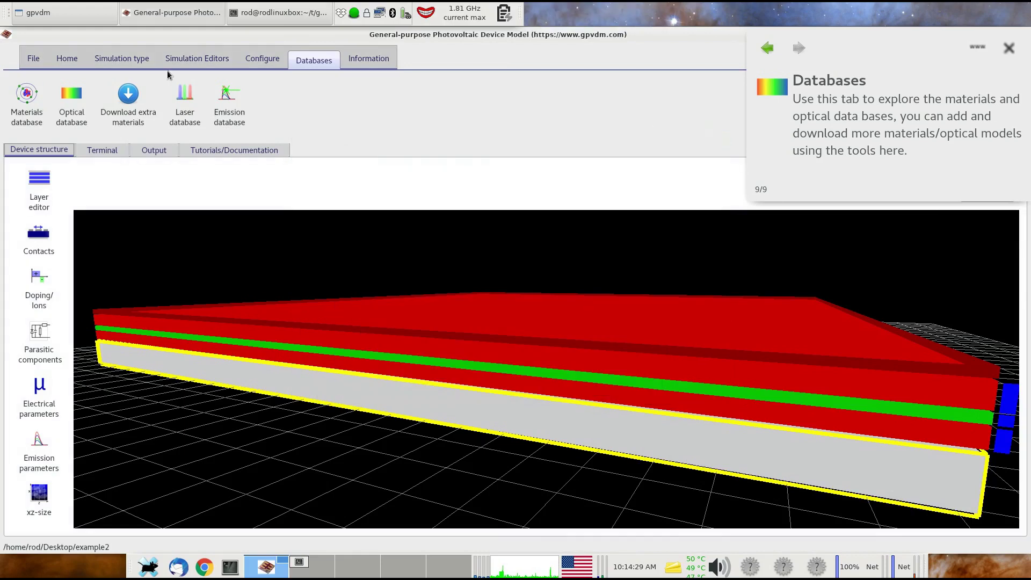
Step: Check the ray tracing editor settings (100 theta steps, autorun on), then close it
left_click(209, 64)
left_click(428, 102)
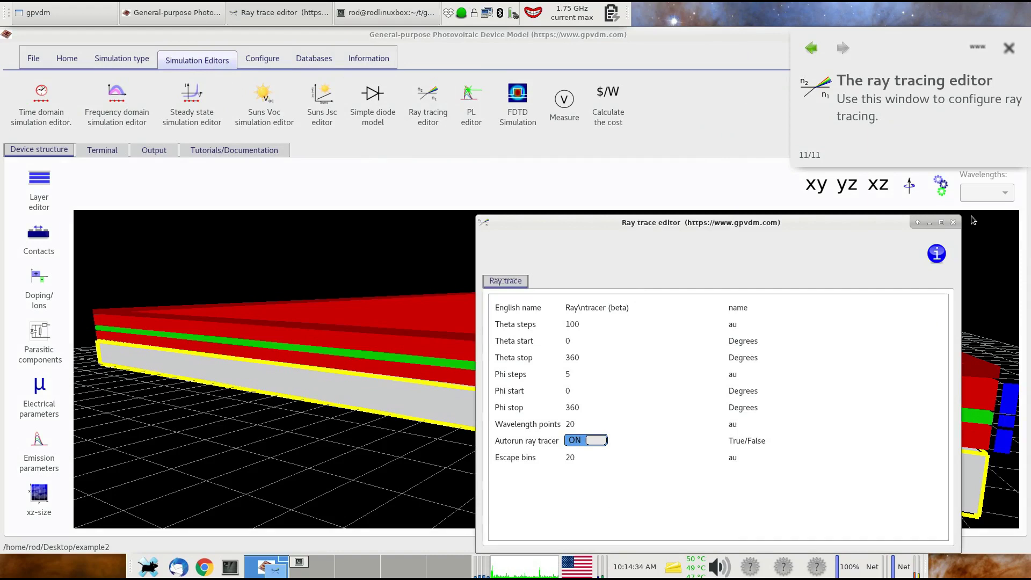
left_click(953, 223)
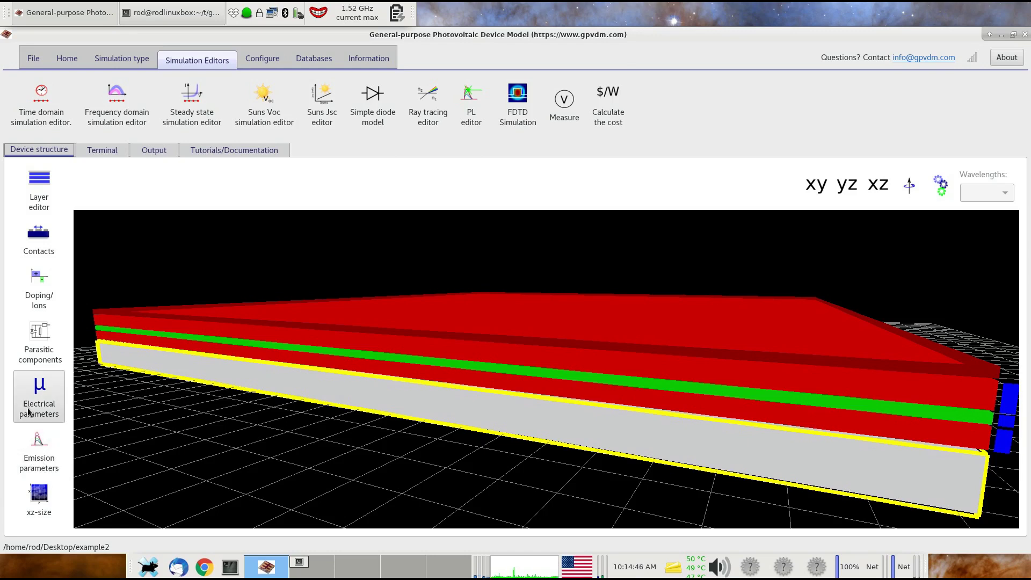
Step: Open the Luminescence editor, widen it, and browse the HMTPD, TAZ and Alq3 layer tabs
left_click(24, 440)
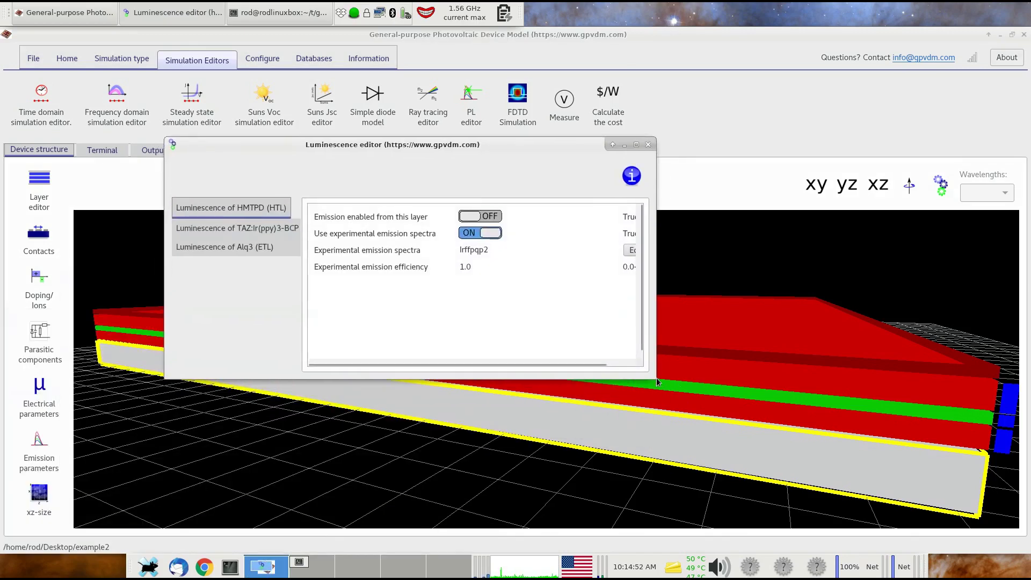
left_click_drag(657, 382, 747, 352)
left_click(269, 229)
left_click(258, 246)
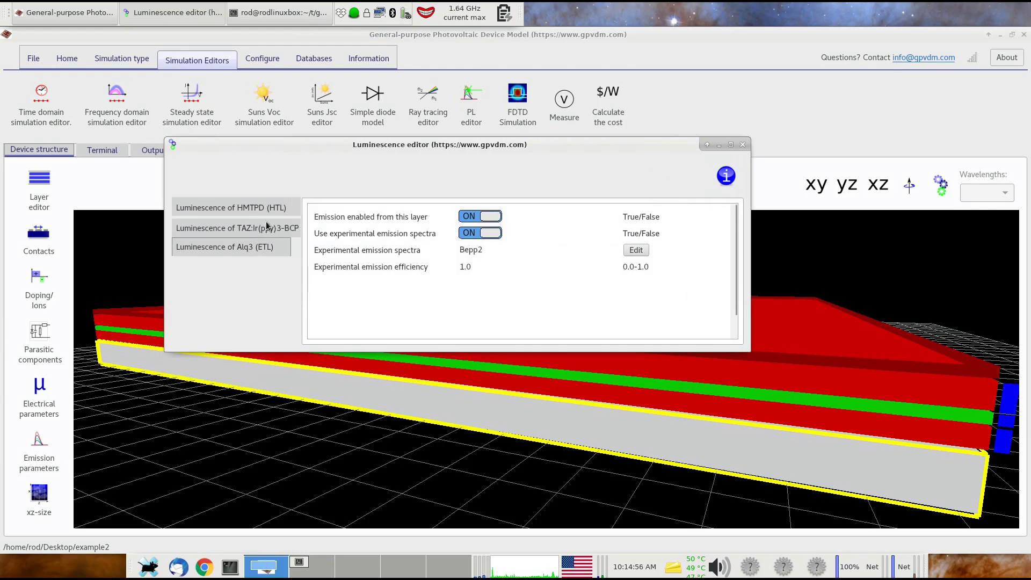
left_click(266, 228)
left_click(264, 212)
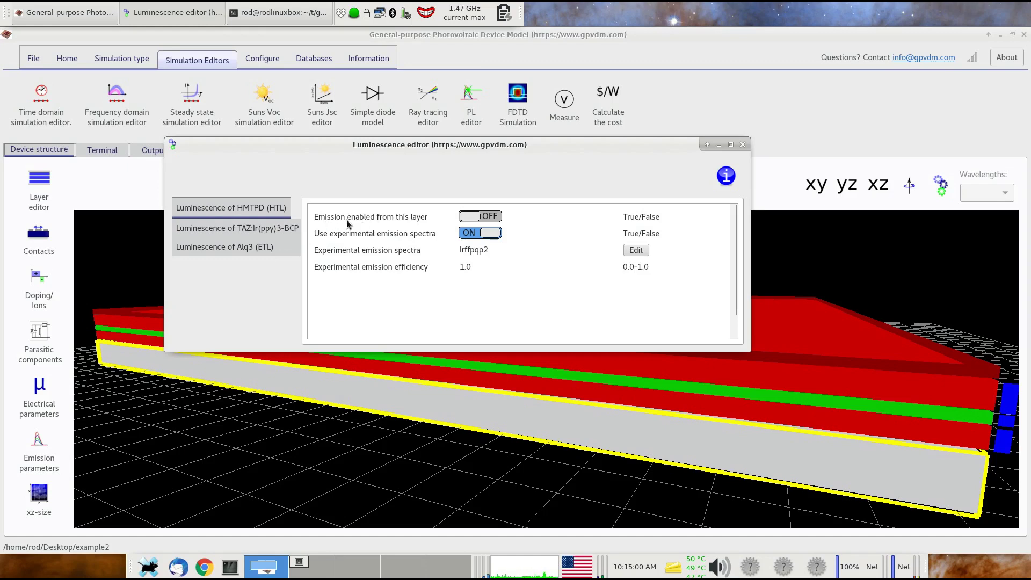
Step: Toggle HMTPD emission on and back off, then compare the TAZ and Alq3 emission settings
left_click(477, 218)
left_click(478, 218)
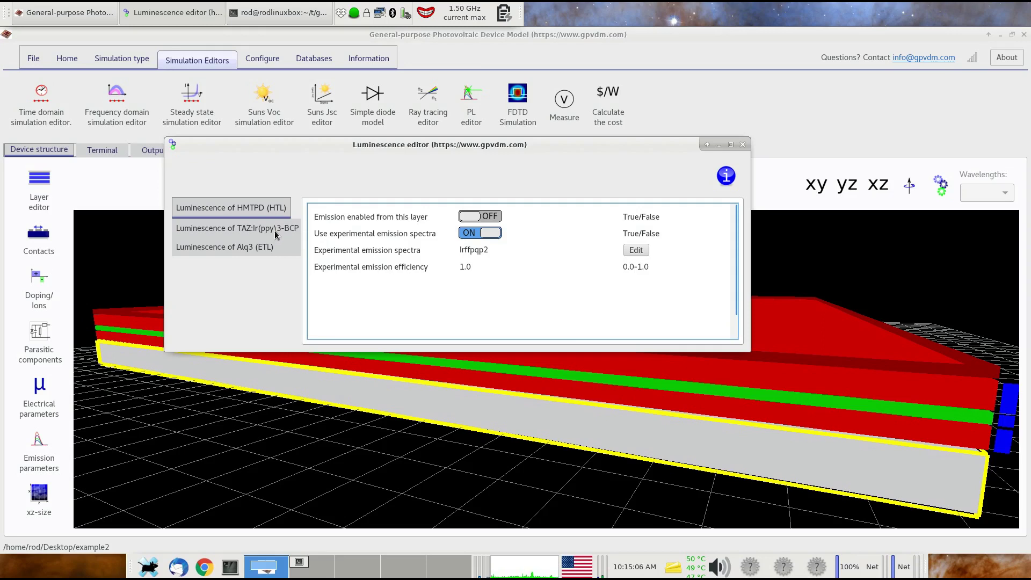
left_click(275, 230)
left_click(278, 248)
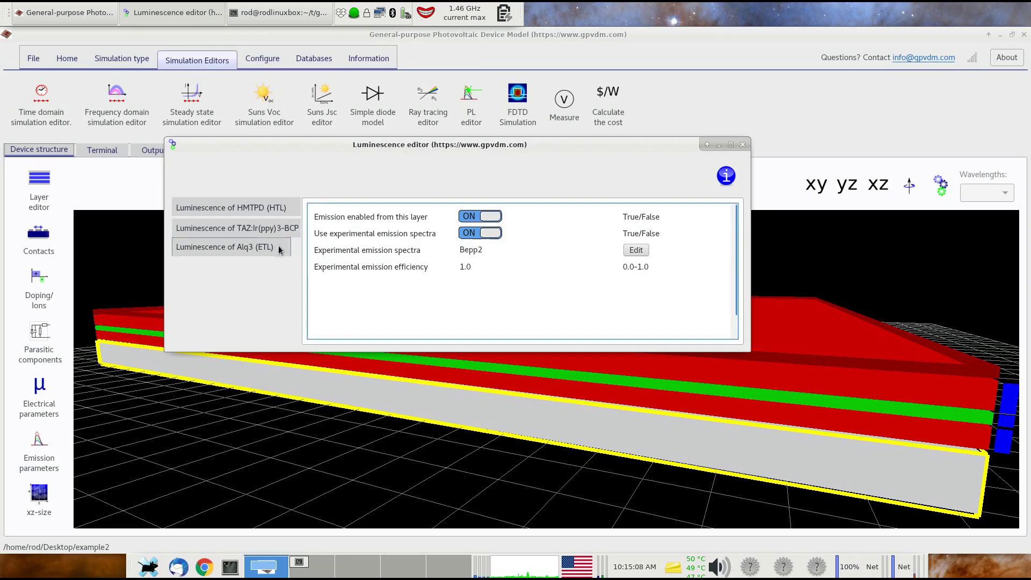
left_click(278, 232)
left_click(280, 248)
left_click(279, 231)
left_click(283, 247)
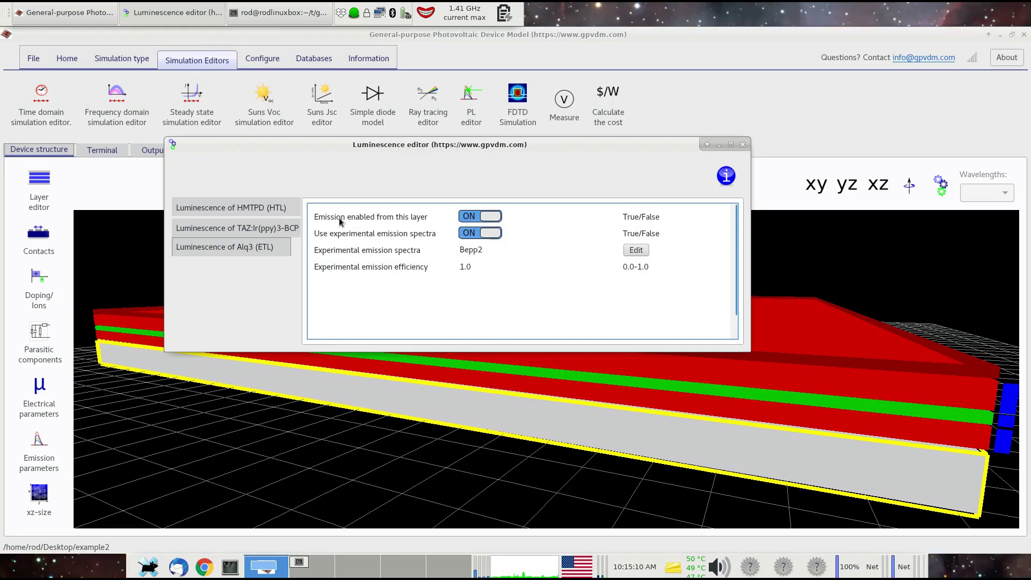
left_click(277, 253)
Step: Browse the emission database, then switch Alq3's experimental Bepp2 spectrum off and back on
left_click(301, 62)
left_click(242, 111)
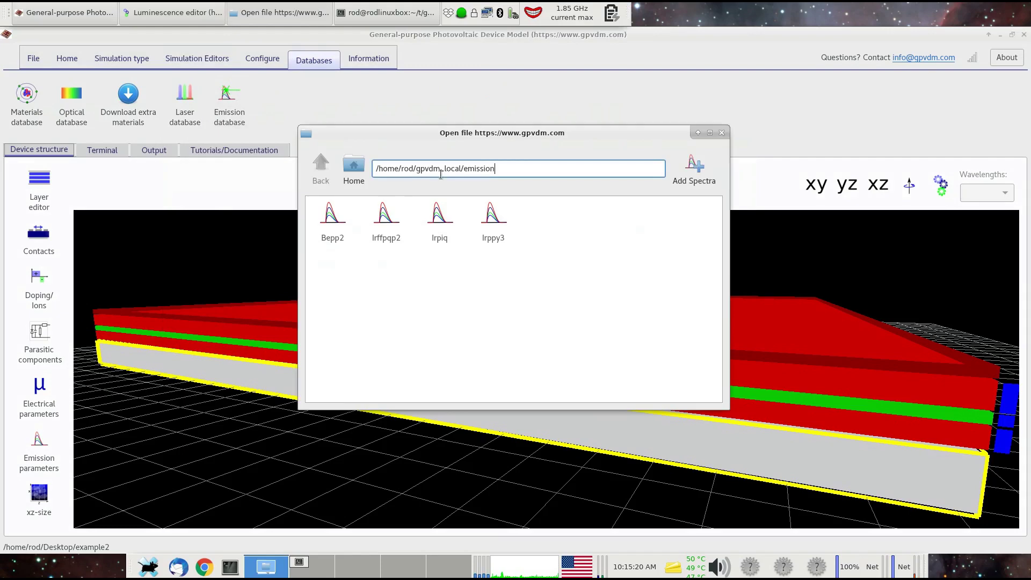
left_click(721, 133)
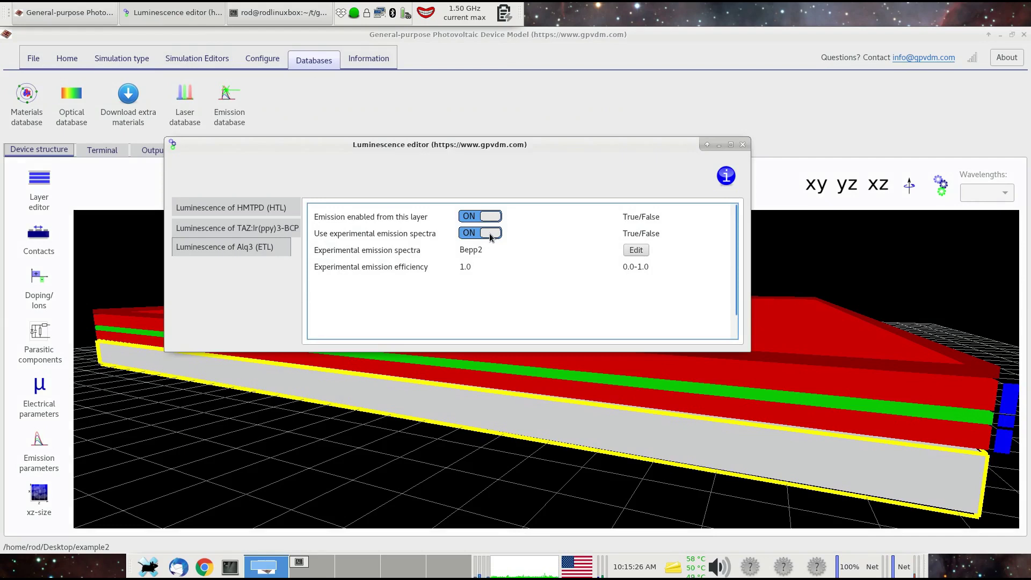
left_click(490, 234)
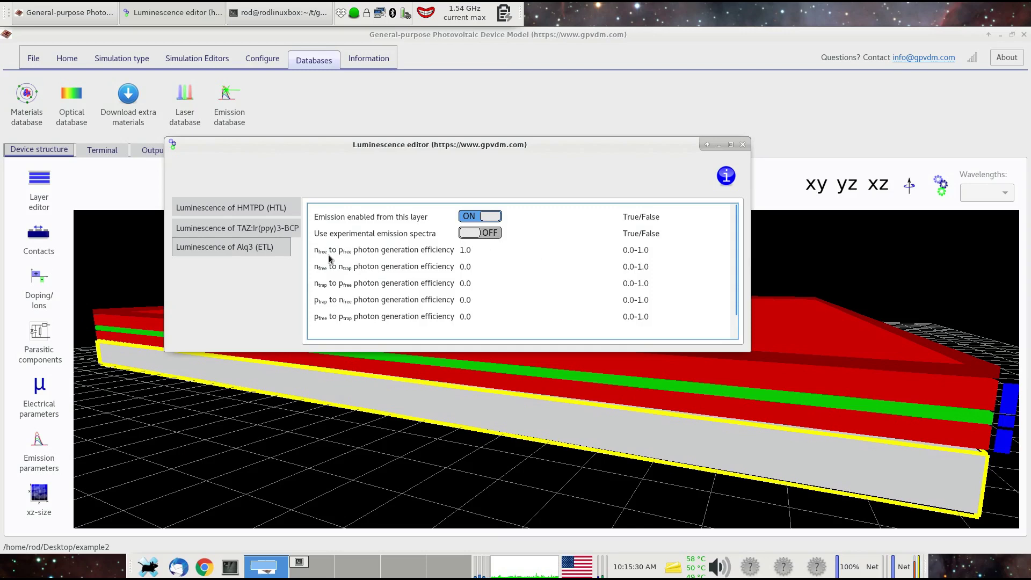
left_click(479, 234)
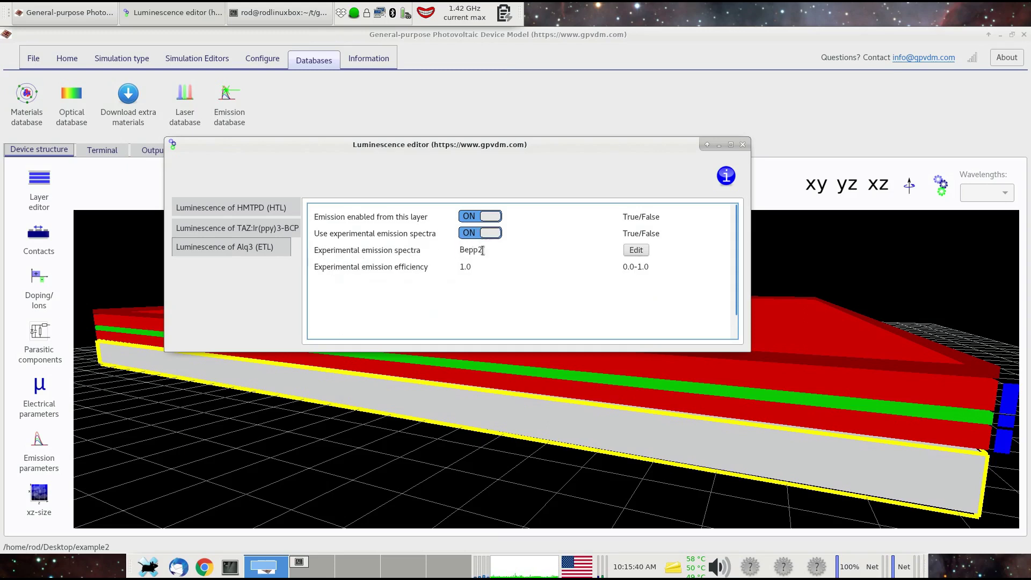
Step: Inspect the Alq3 and TAZ:Ir(ppy)3-BCP experimental spectrum names and 1.0 emission efficiency
double_click(486, 250)
left_click(462, 250)
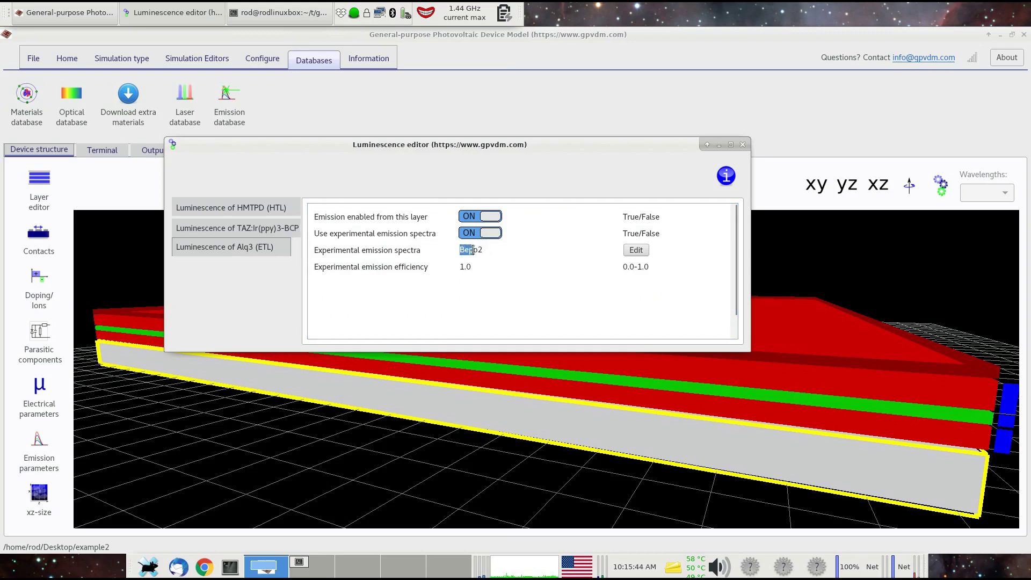
left_click(283, 236)
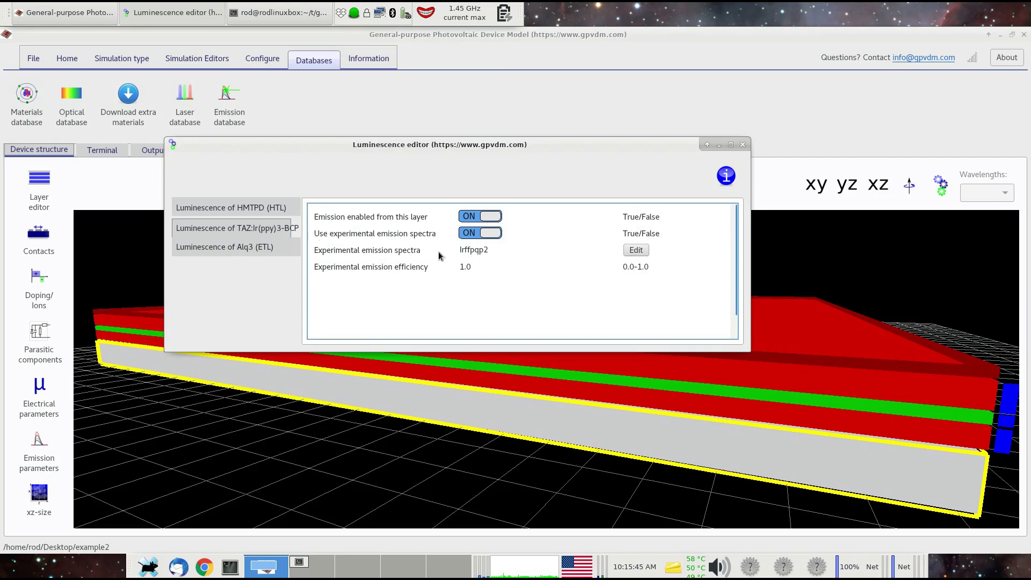
double_click(486, 250)
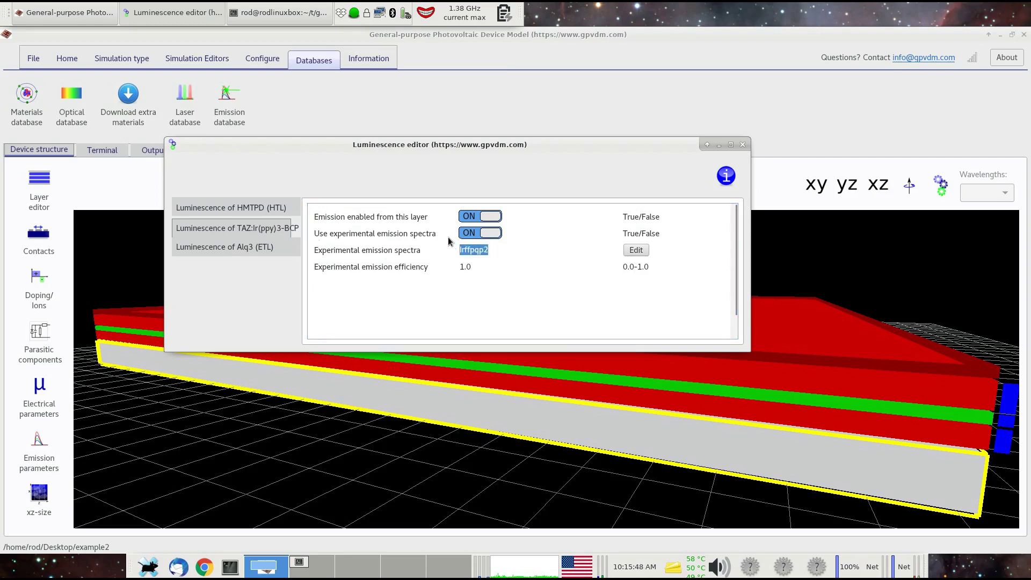
double_click(485, 266)
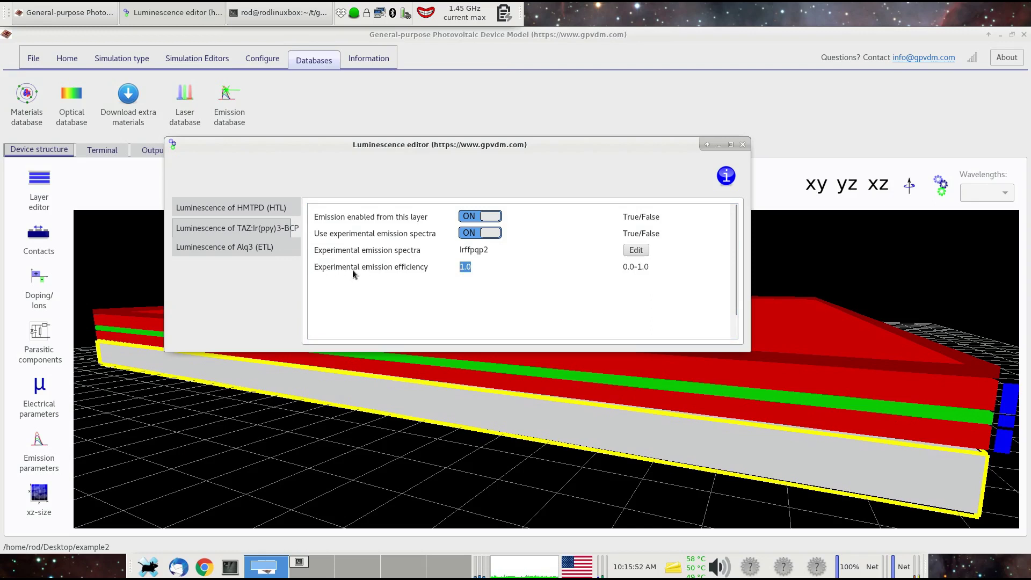
left_click(474, 268)
left_click_drag(473, 270, 449, 271)
left_click(279, 248)
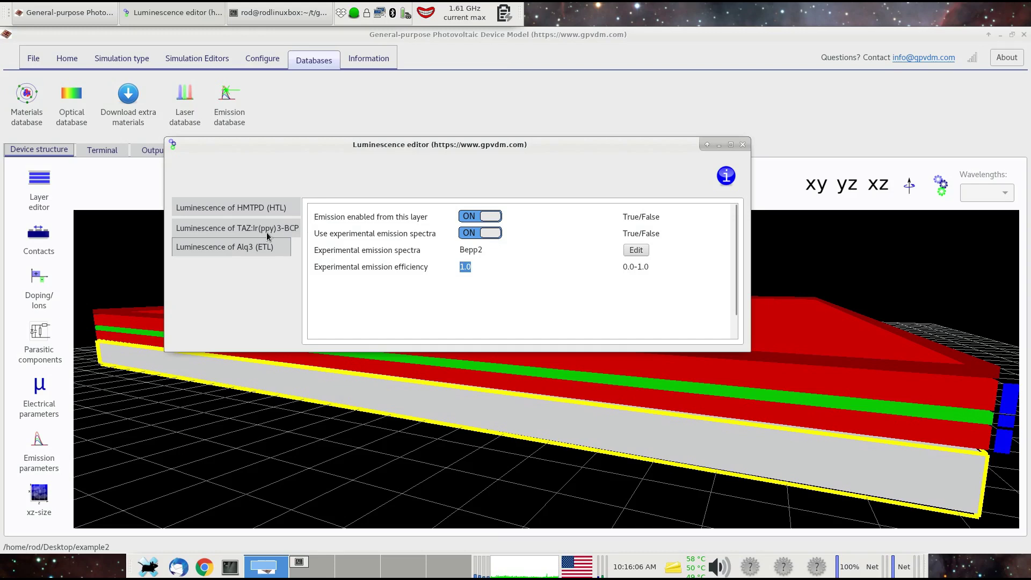
left_click(268, 234)
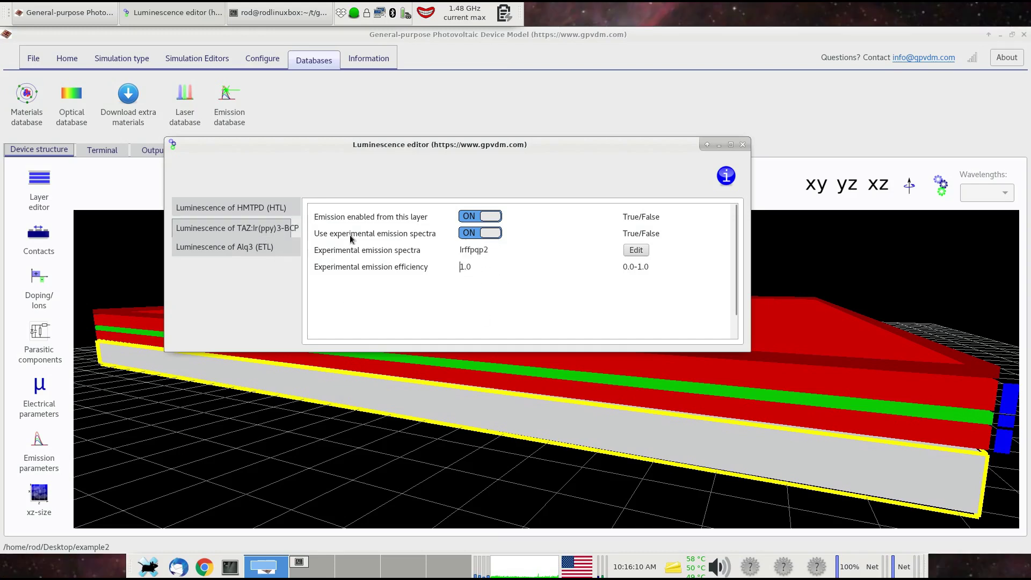
Step: Close the Luminescence editor and run the simulation from the Home tab
left_click(743, 145)
left_click(67, 60)
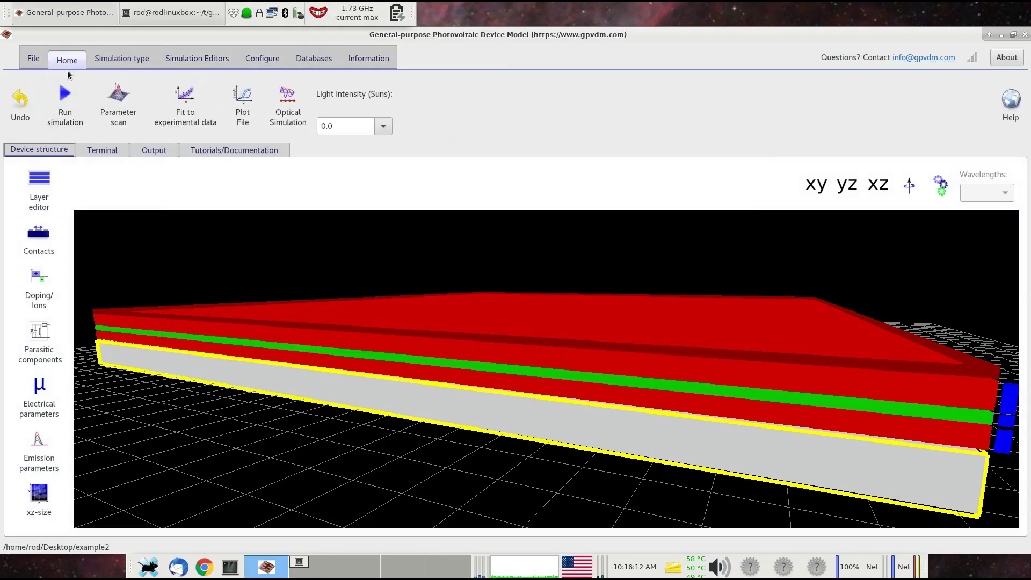
left_click(65, 94)
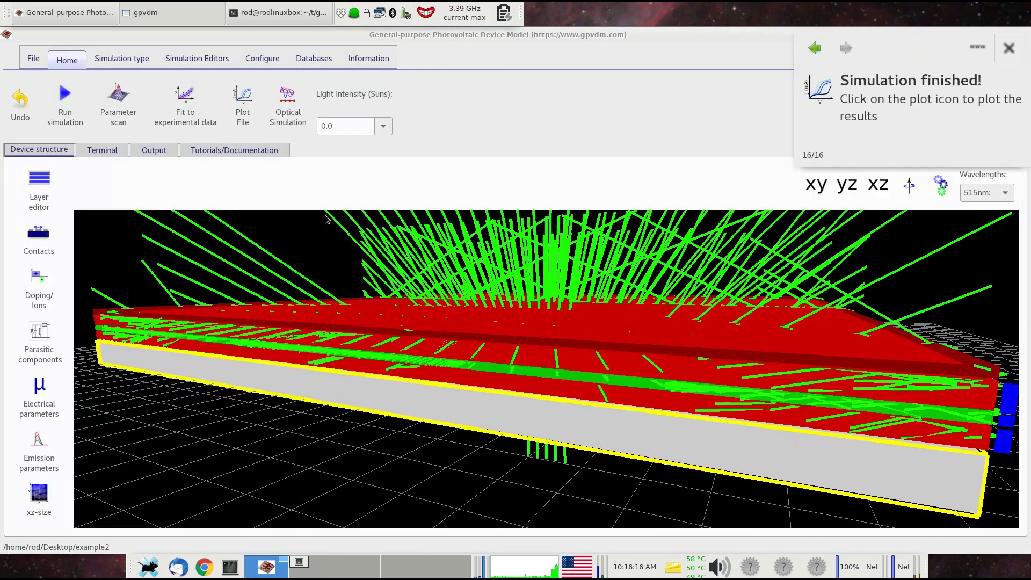
Step: Read the Terminal log's ray-tracing lines for layers 2 and 3, starting at 395.948 nm
left_click(119, 154)
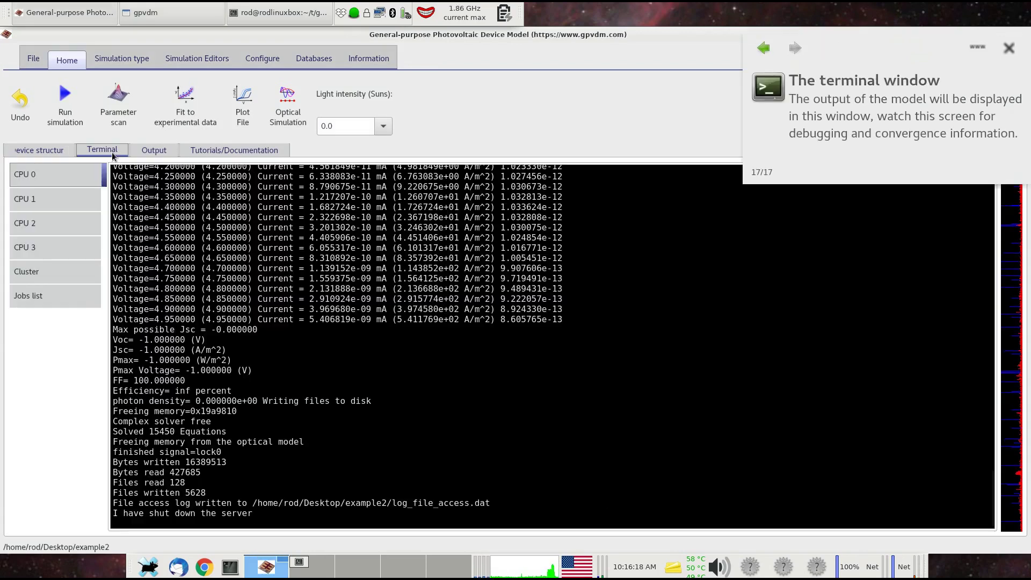
scroll(623, 337, "up", 15)
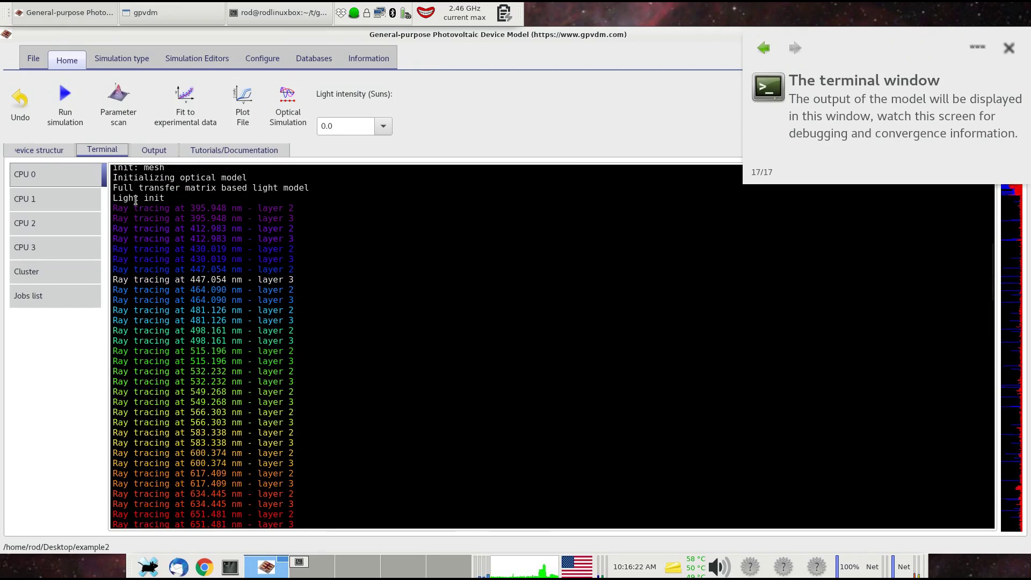
scroll(338, 236, "down", 15)
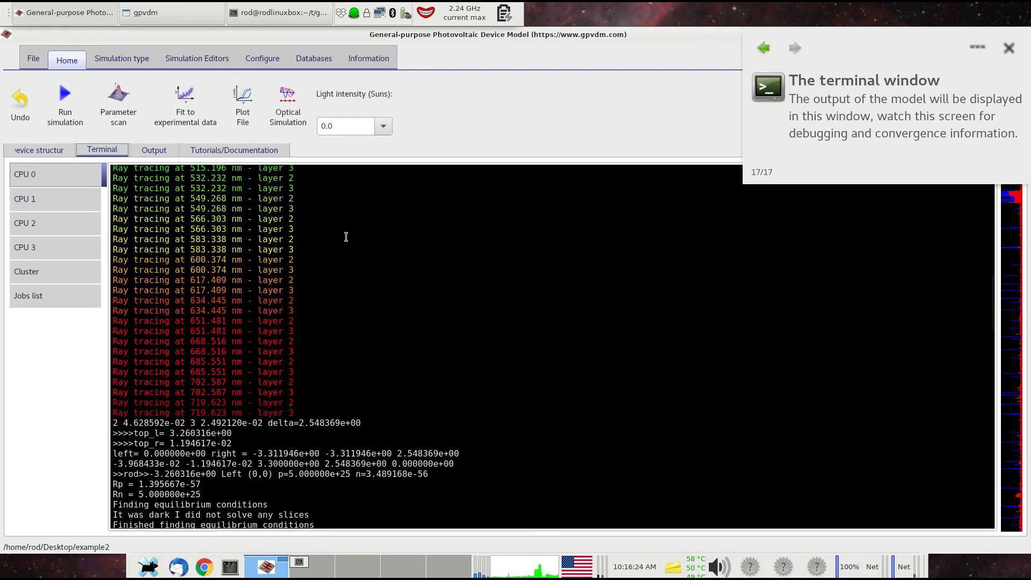
scroll(582, 334, "down", 20)
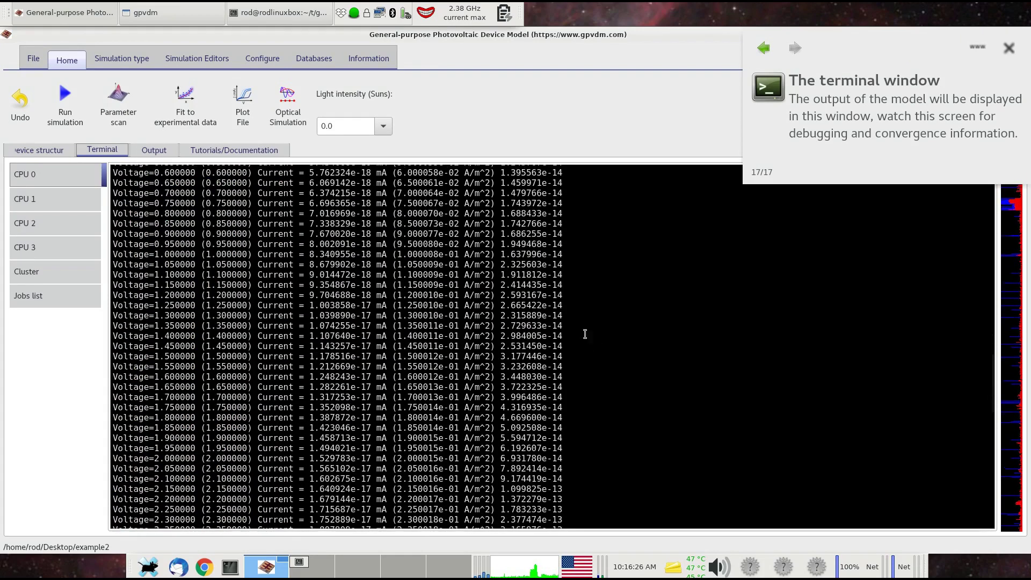
scroll(644, 322, "up", 8)
scroll(654, 306, "up", 15)
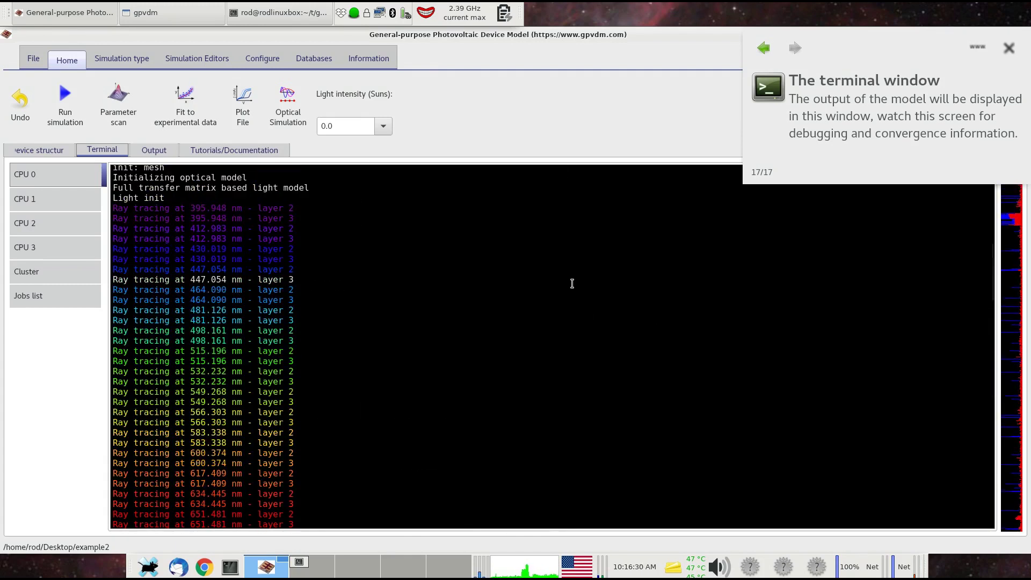
left_click_drag(111, 207, 296, 210)
left_click_drag(117, 218, 297, 222)
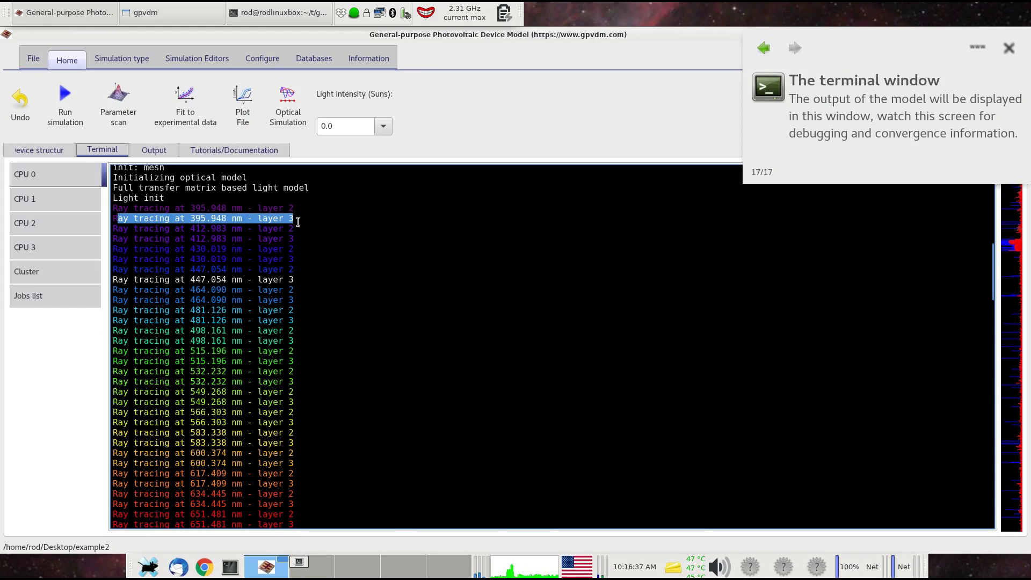
left_click(67, 152)
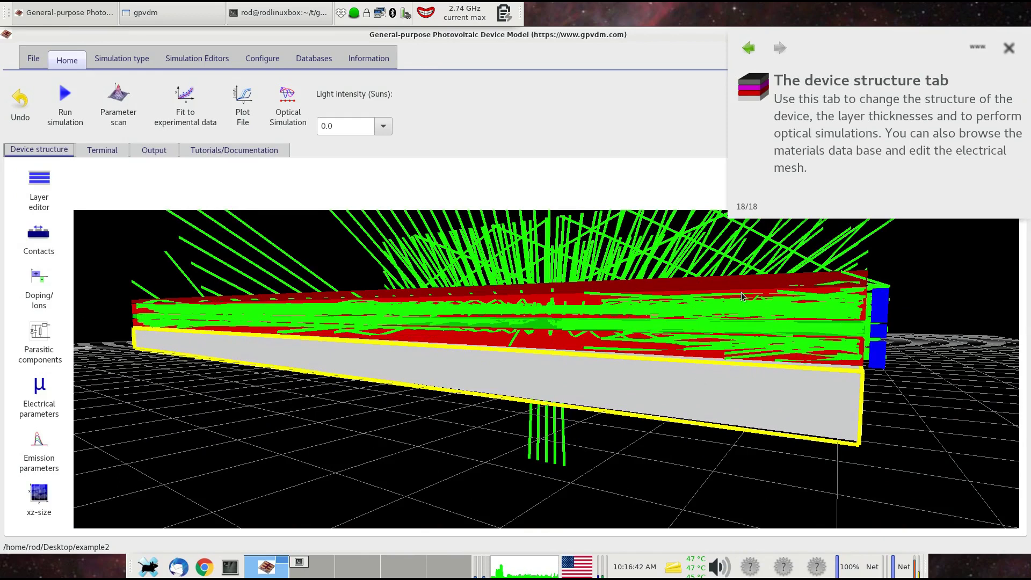
left_click(730, 281)
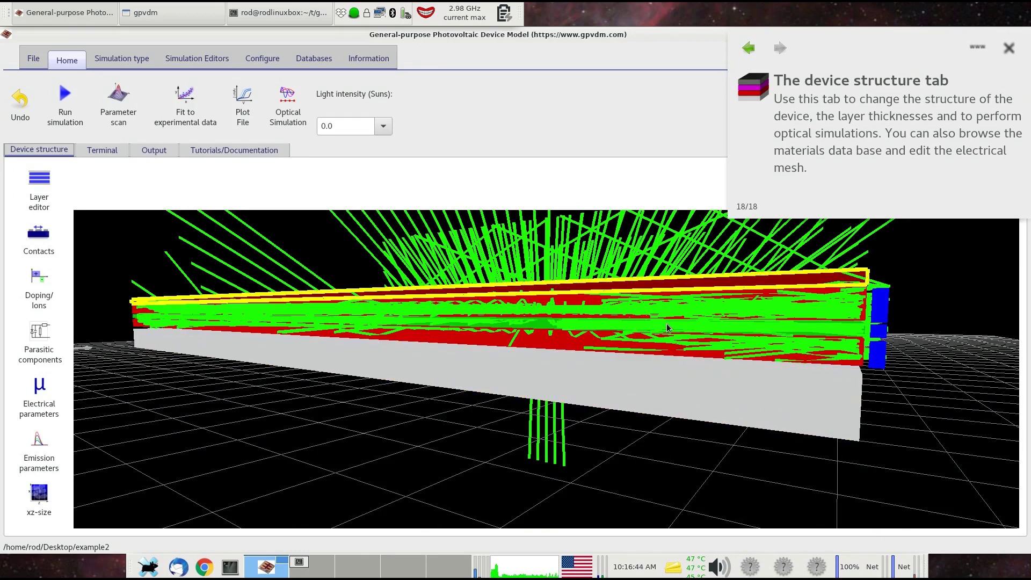
left_click(650, 360)
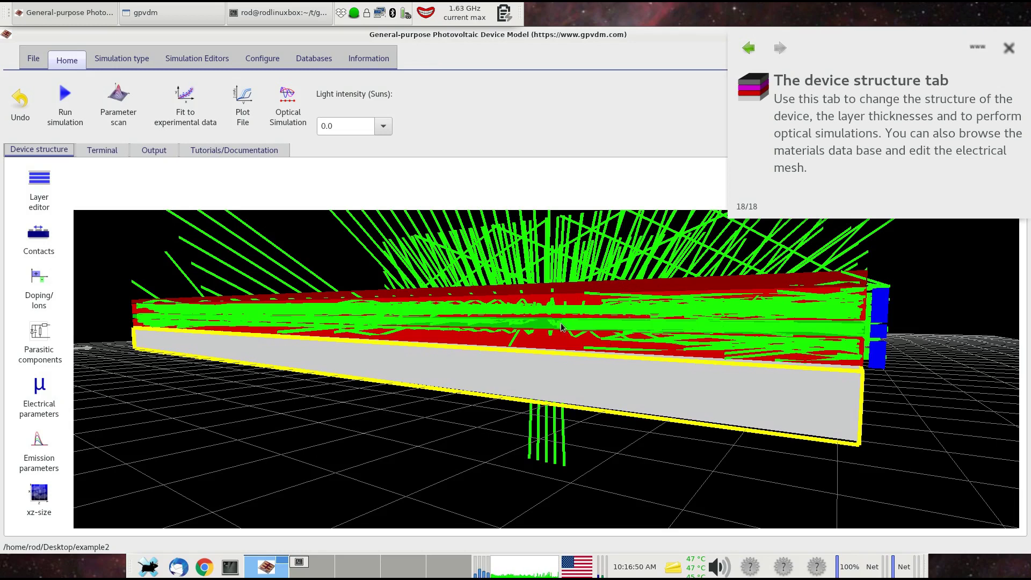
left_click(562, 344)
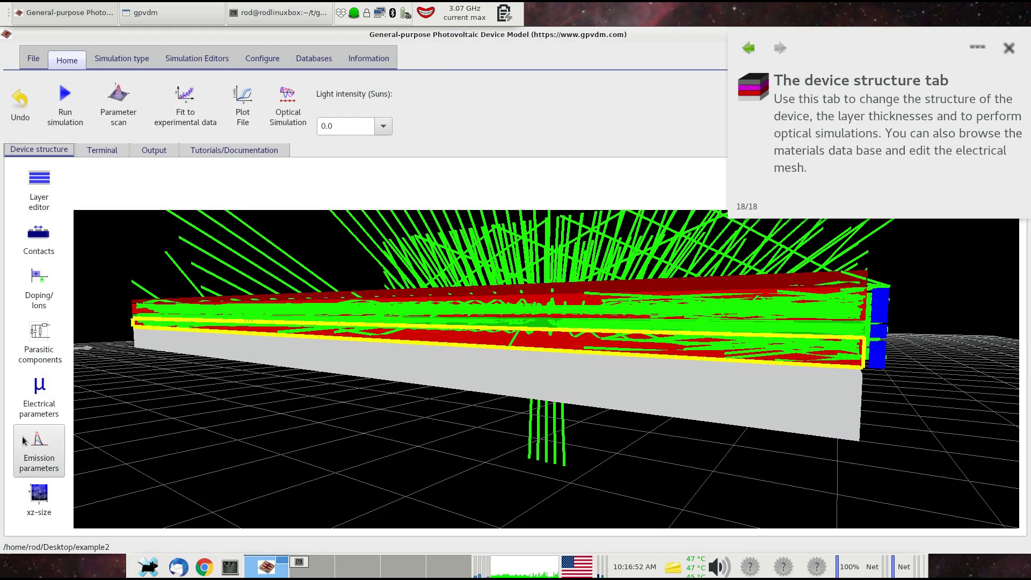
left_click(39, 446)
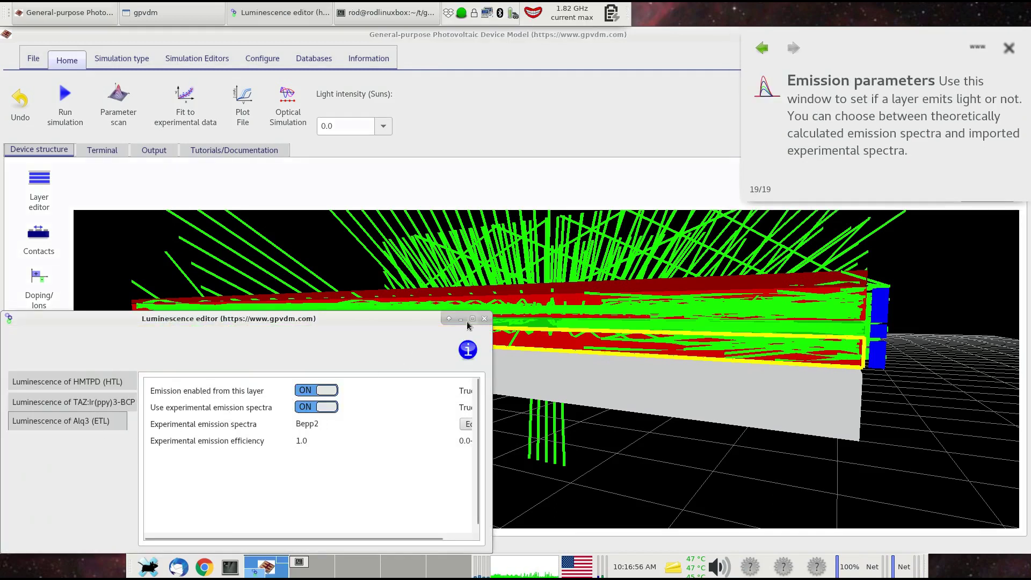
left_click(484, 318)
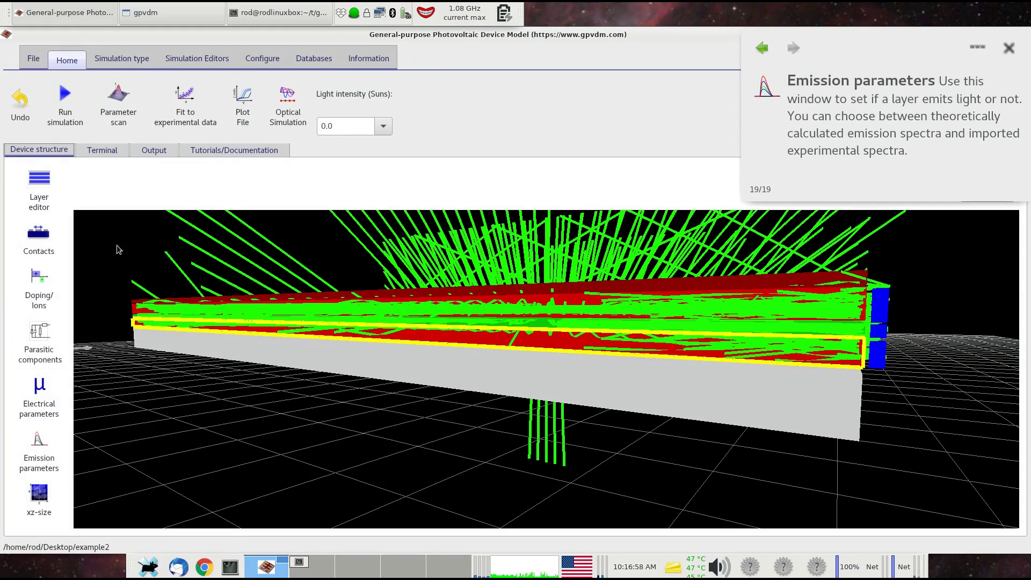
Step: Revisit the Terminal log and highlight the 395.948 nm layer 2 ray-tracing line
left_click(165, 151)
left_click(104, 150)
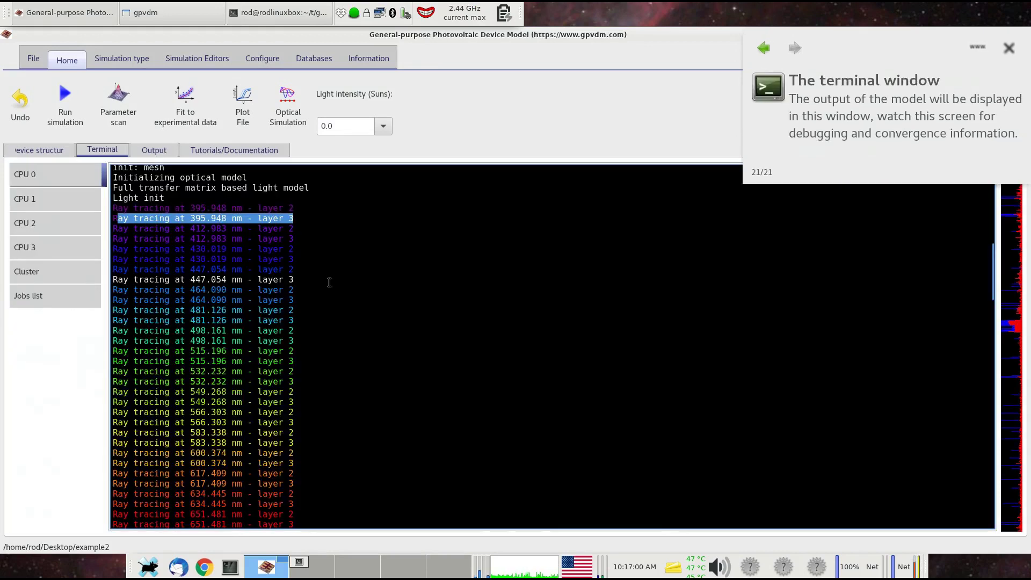
scroll(304, 253, "up", 3)
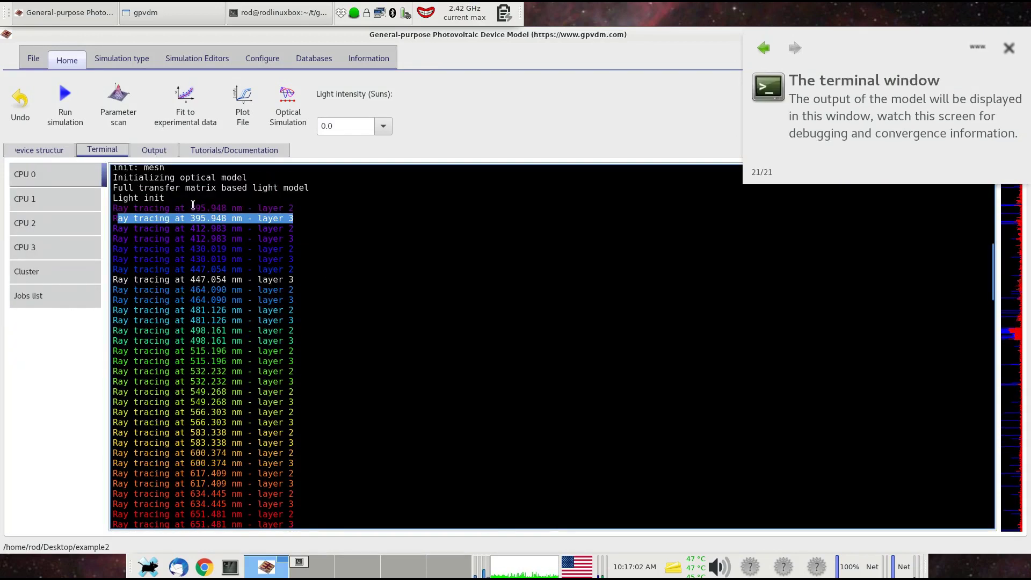
left_click_drag(126, 208, 295, 209)
left_click(294, 208)
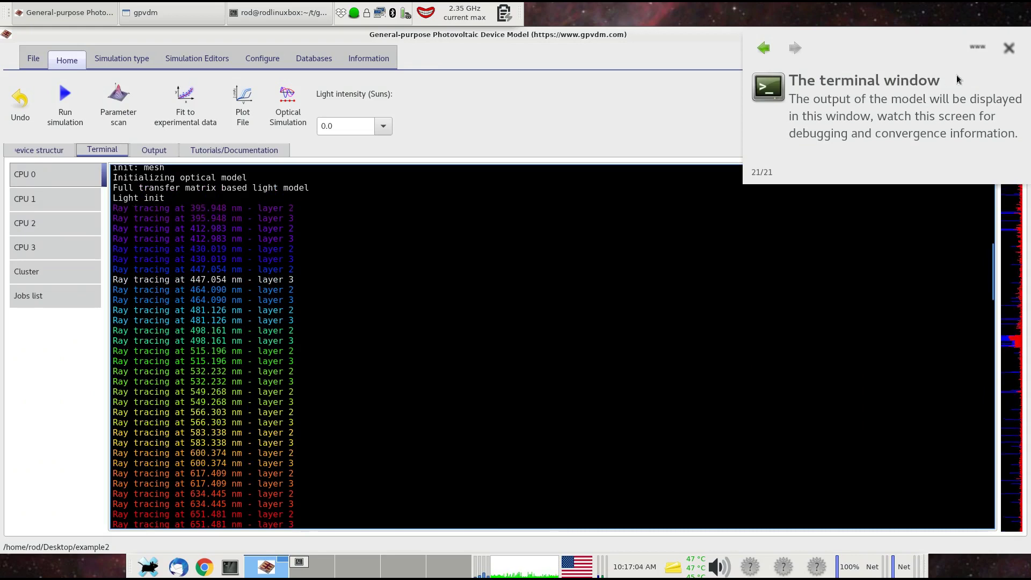
Step: Close the tutorial help panel and return to the 3D device structure view
left_click(1011, 47)
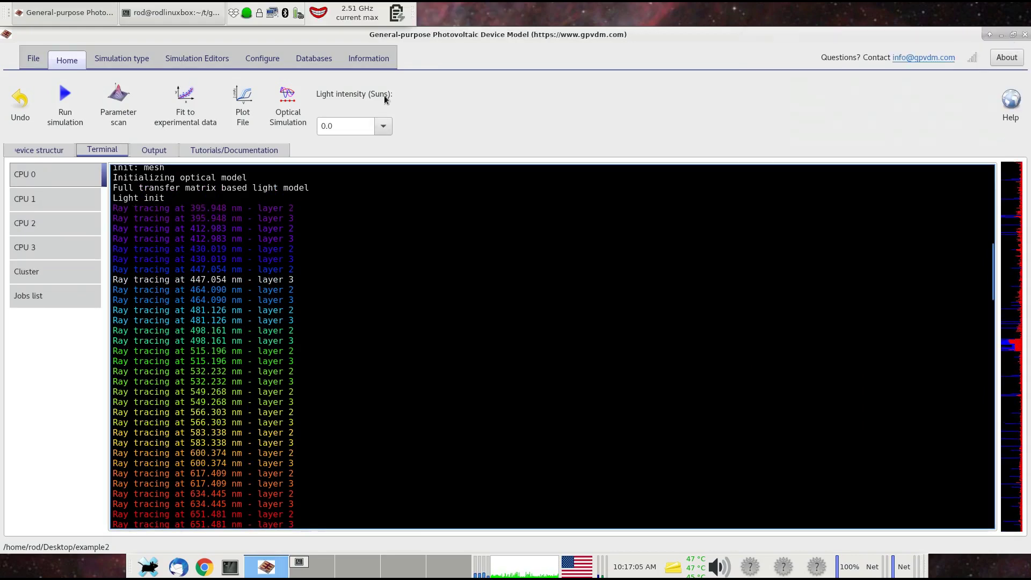
left_click(147, 151)
left_click(37, 149)
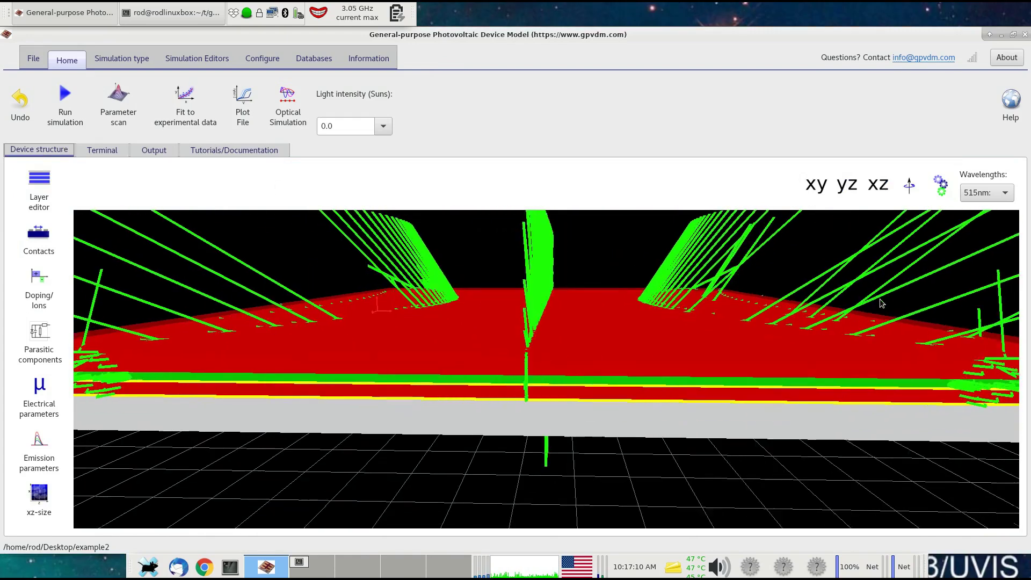
Step: Hide the device layers in the 3D view so only the ray paths remain
right_click(779, 470)
mouse_move(789, 486)
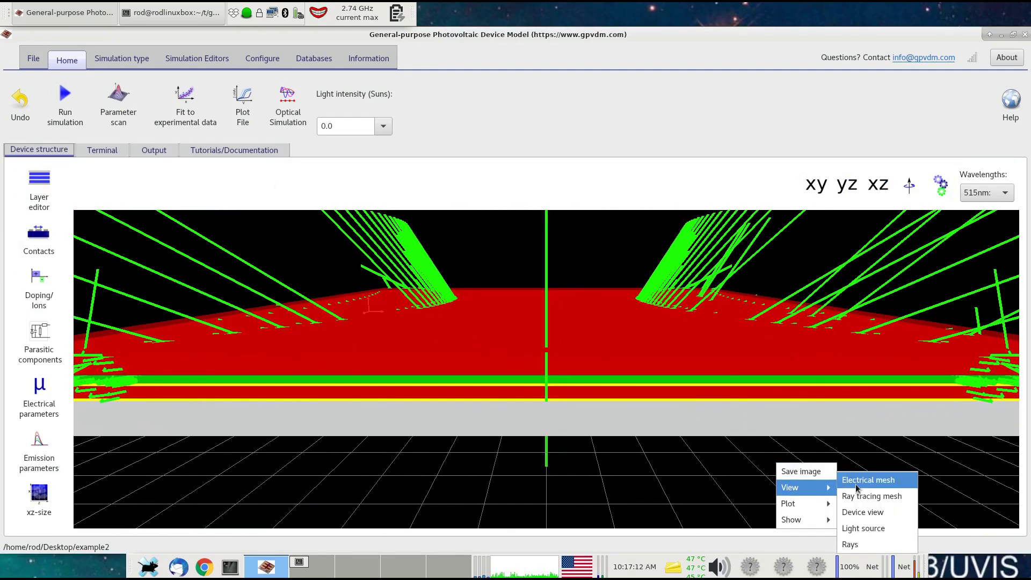
left_click(861, 511)
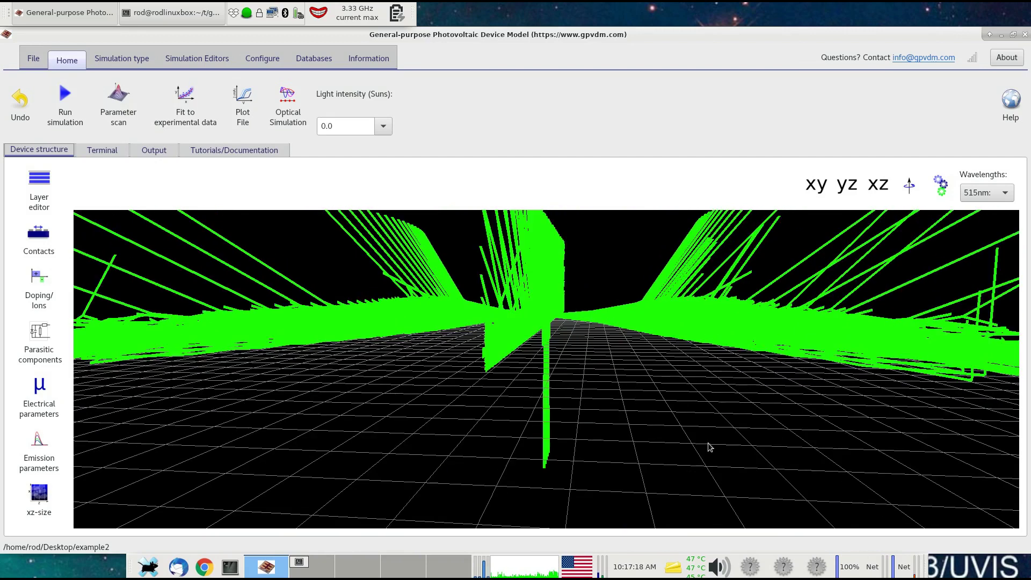
Step: Choose the 515nm layer 3 entry in the Wavelengths list to redraw the rays
left_click(1003, 192)
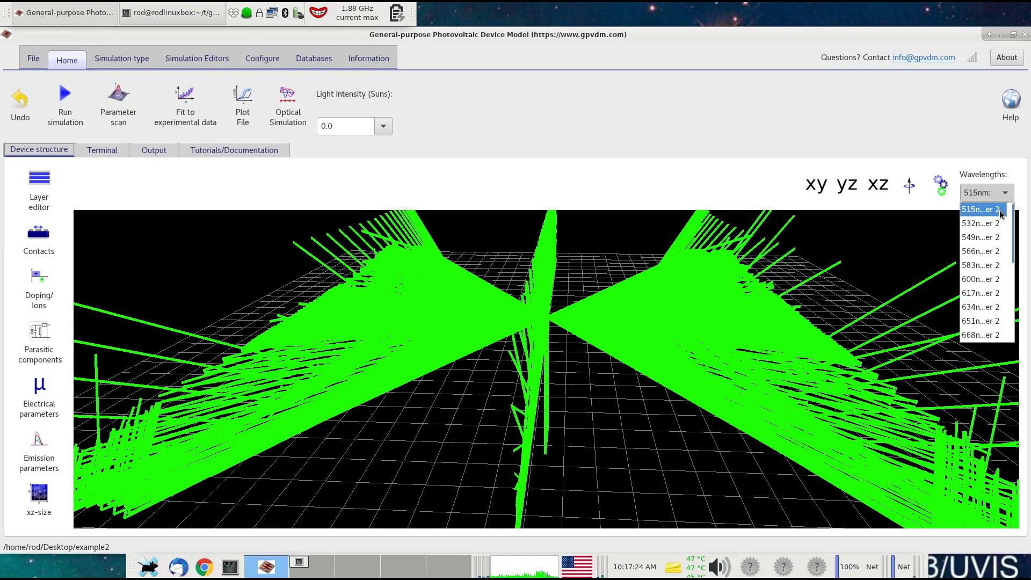
scroll(997, 226, "down", 10)
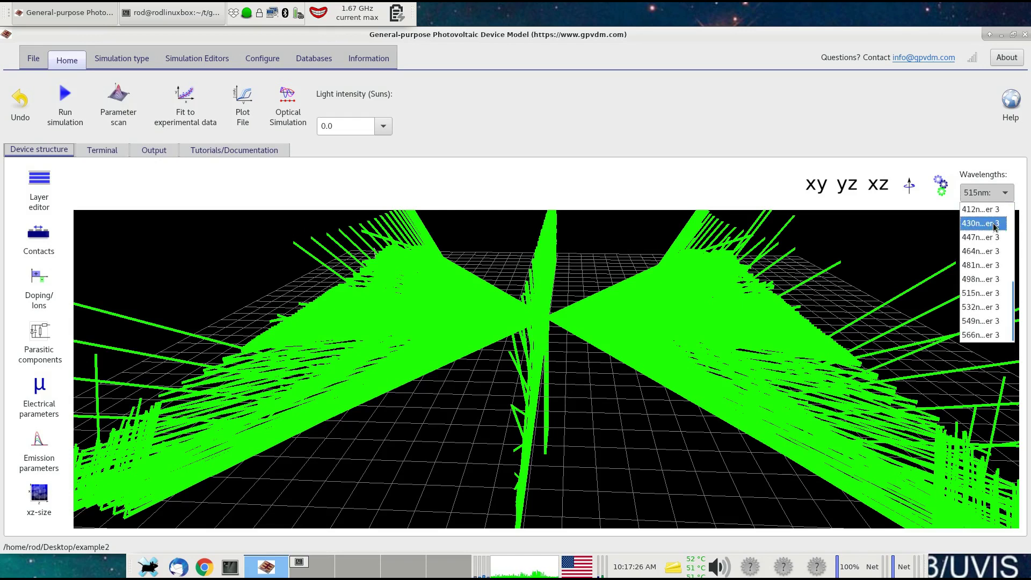
scroll(997, 238, "up", 3)
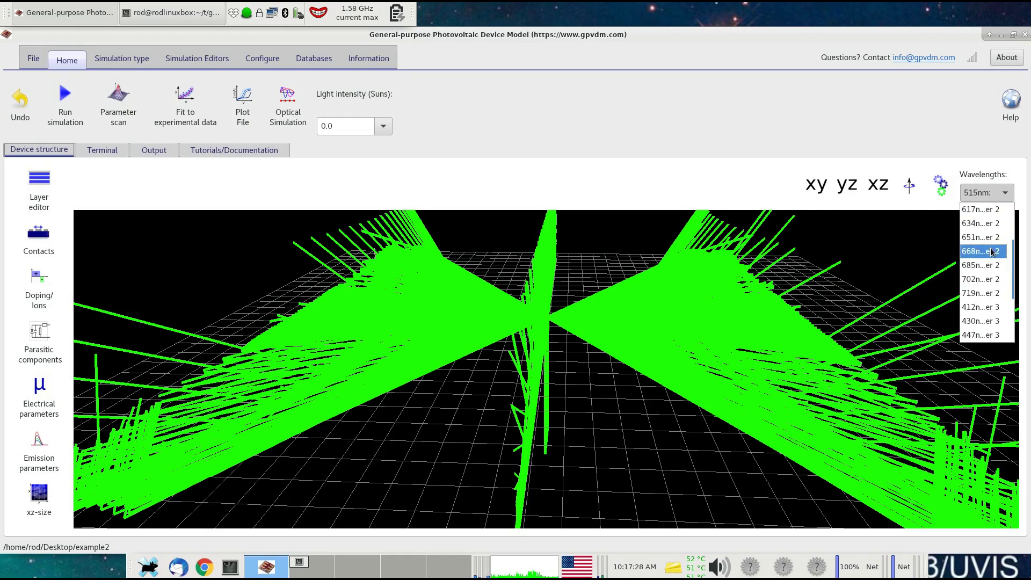
scroll(993, 269, "down", 2)
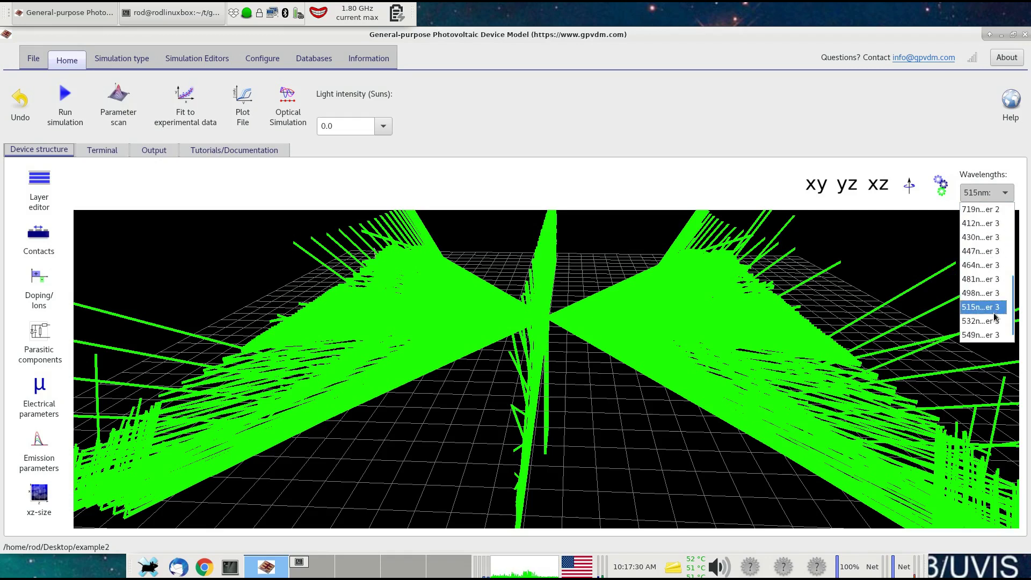
left_click(703, 411)
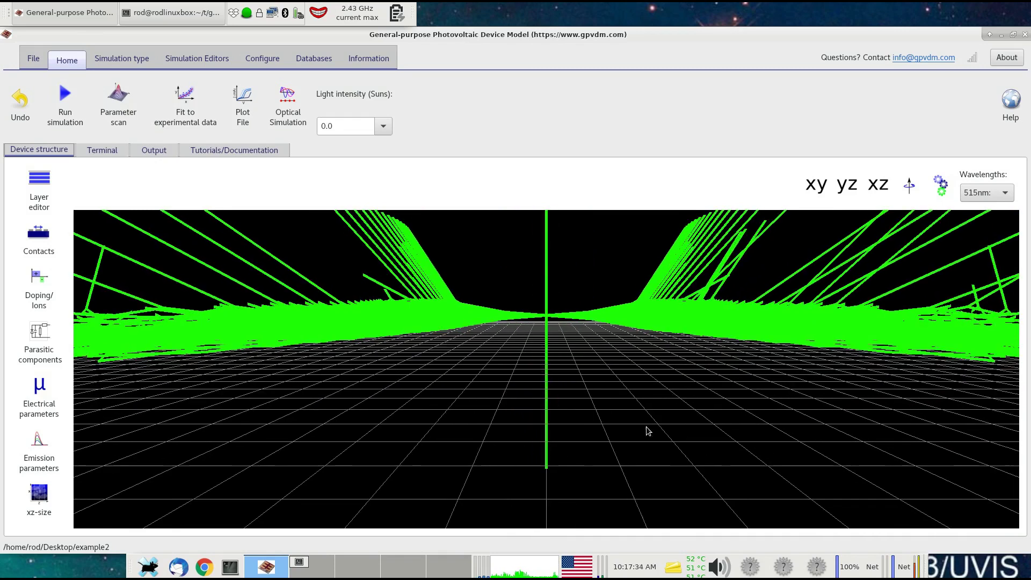
left_click(985, 193)
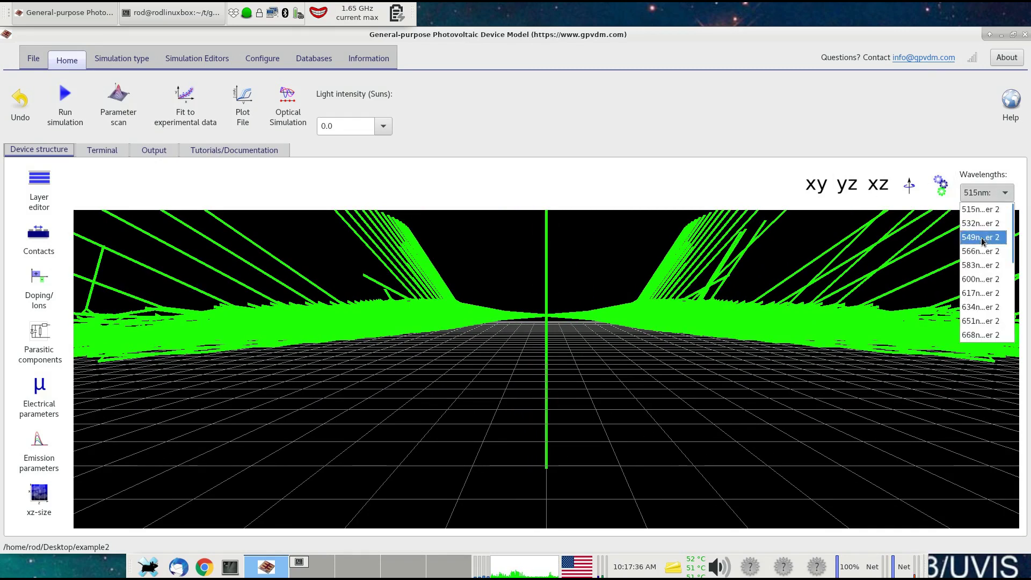
scroll(985, 319, "down", 2)
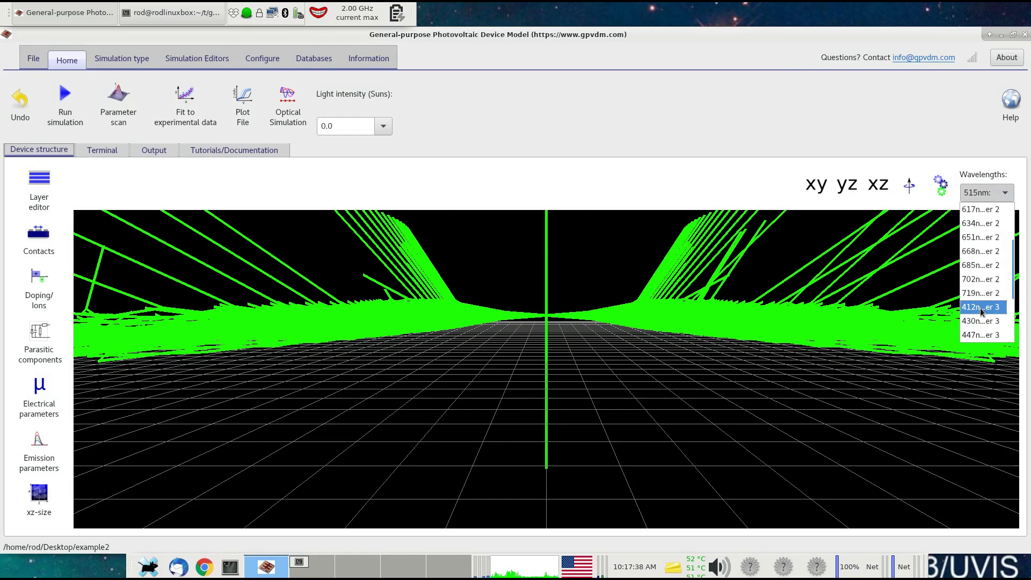
scroll(985, 322, "down", 2)
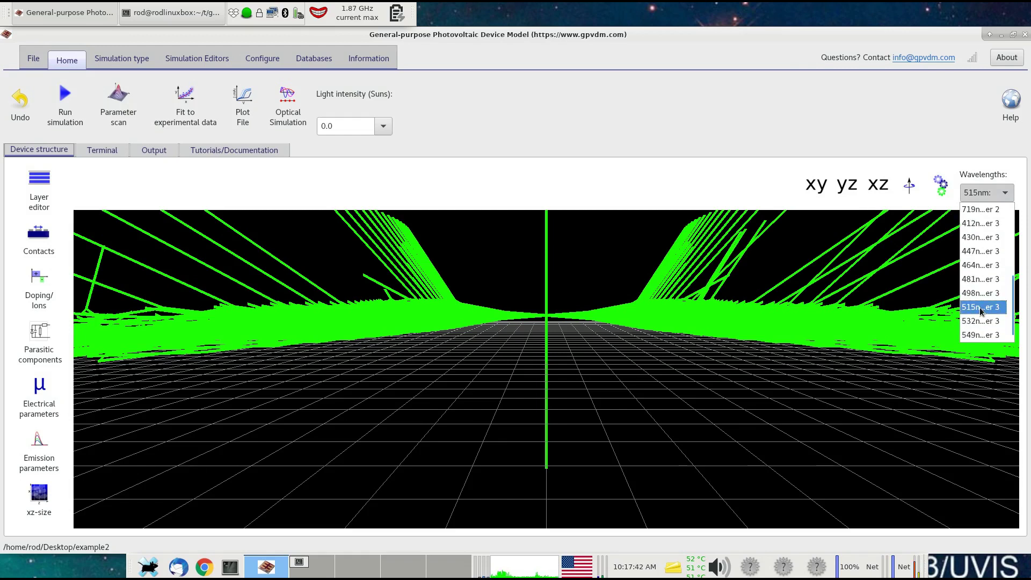
left_click(981, 311)
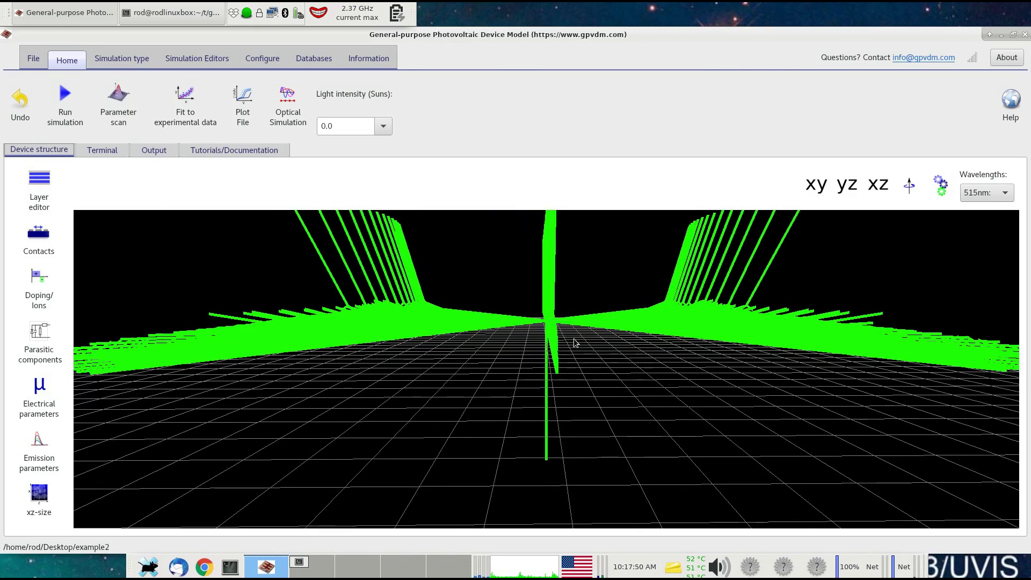
Step: Cycle the ray wavelength from 651nm down to 566nm, then view the Output file listing
left_click(973, 197)
left_click(983, 219)
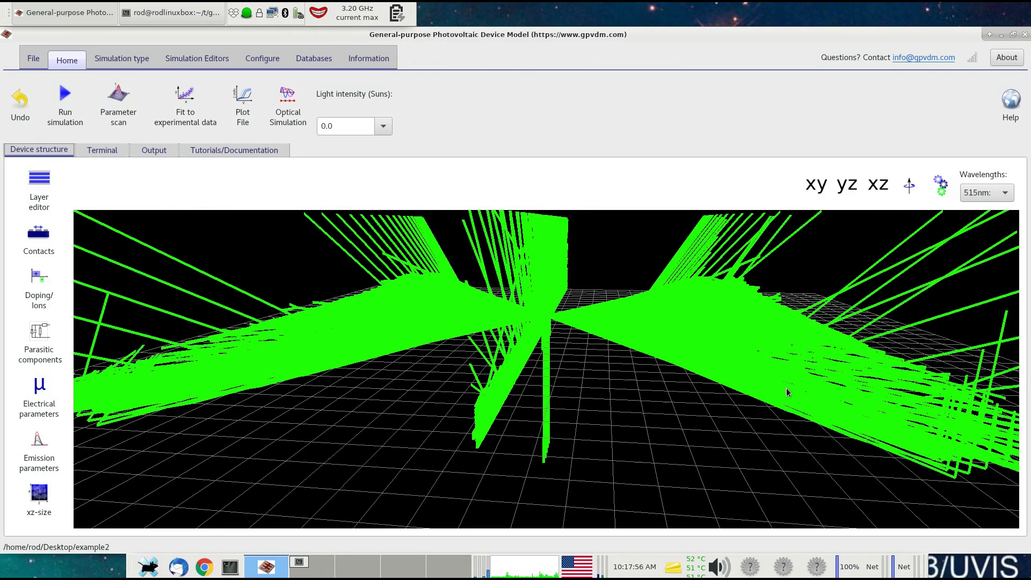
left_click(1004, 195)
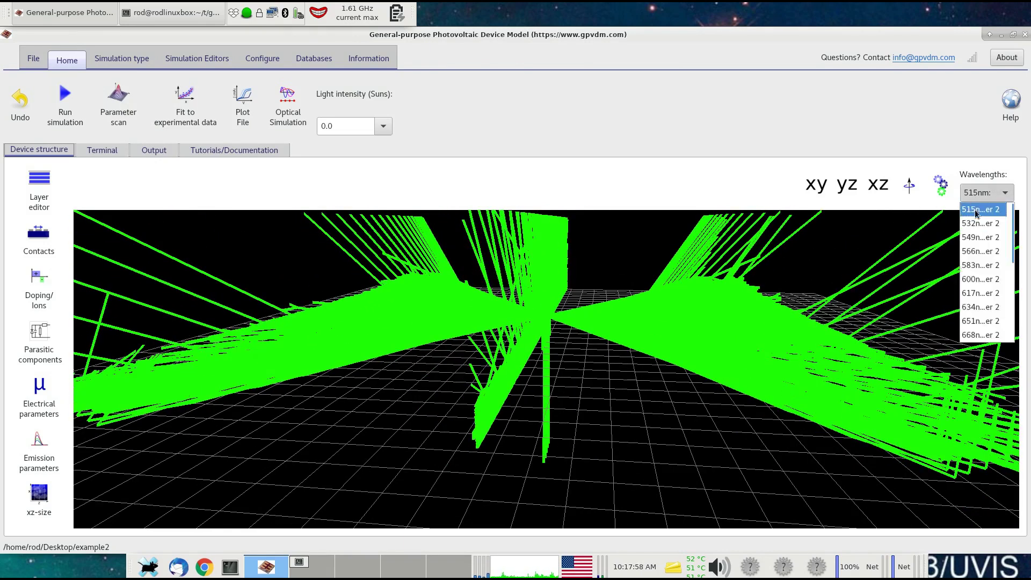
left_click(975, 212)
scroll(973, 200, "down", 8)
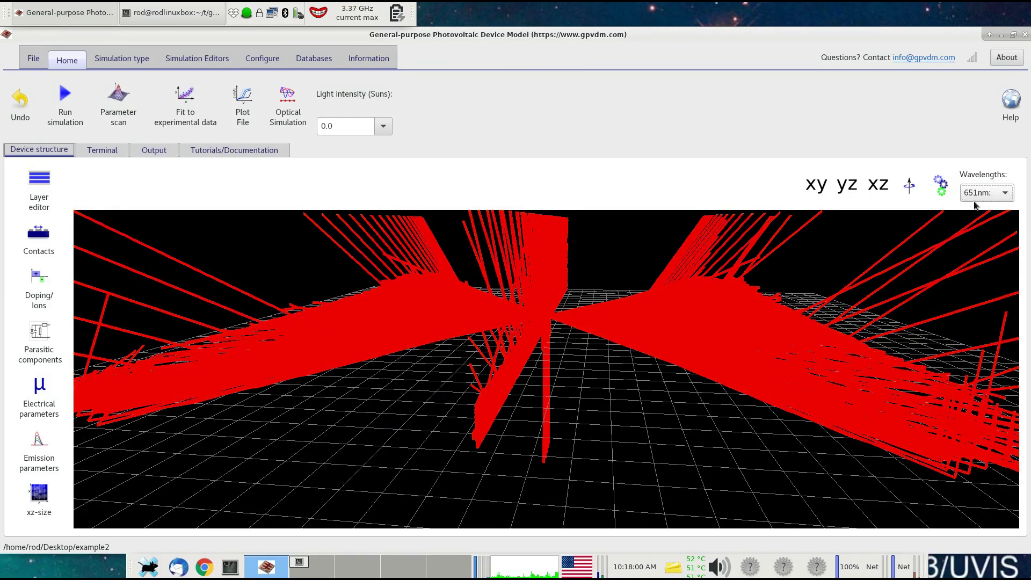
scroll(974, 205, "up", 9)
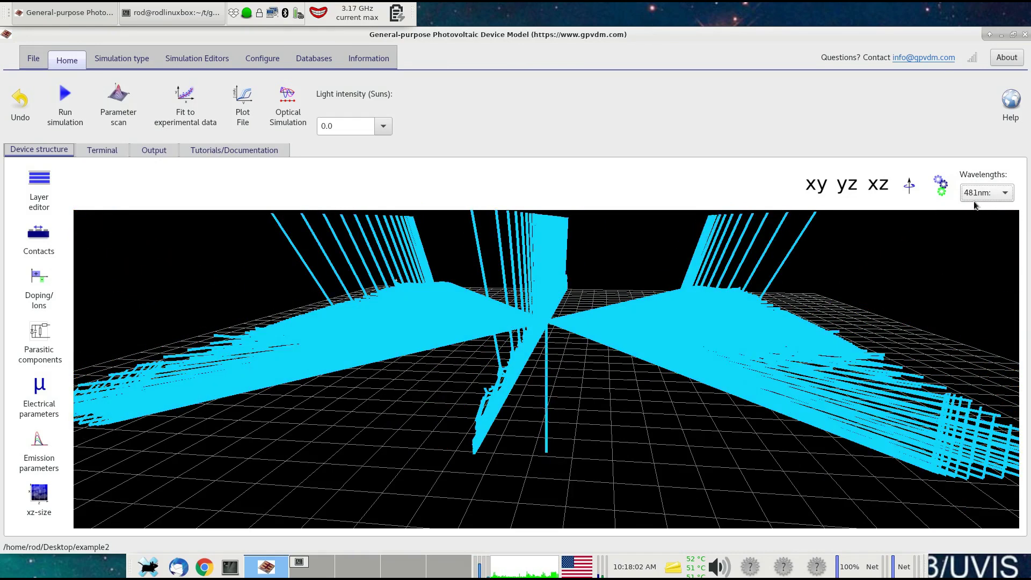
scroll(975, 204, "down", 2)
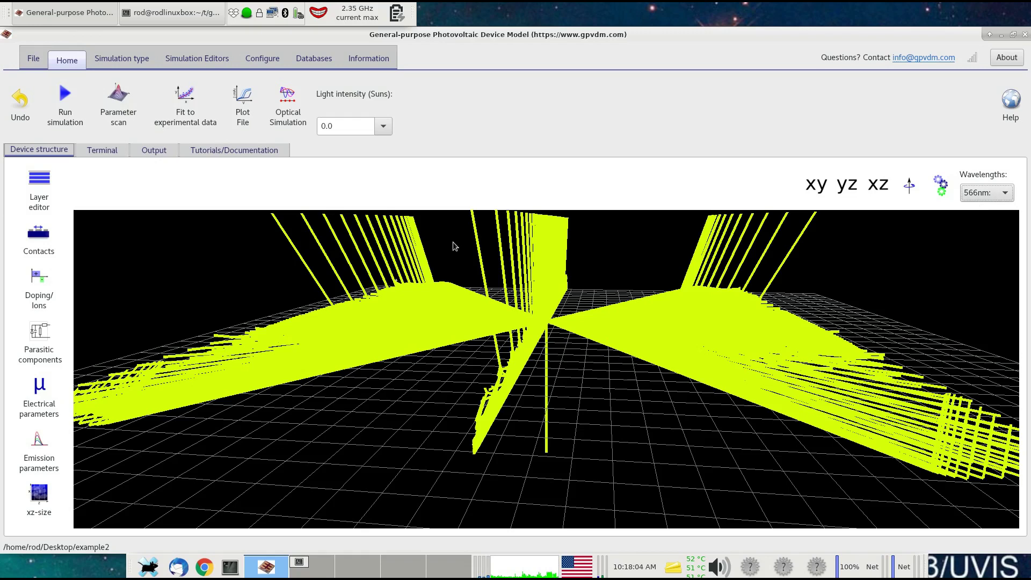
left_click(139, 150)
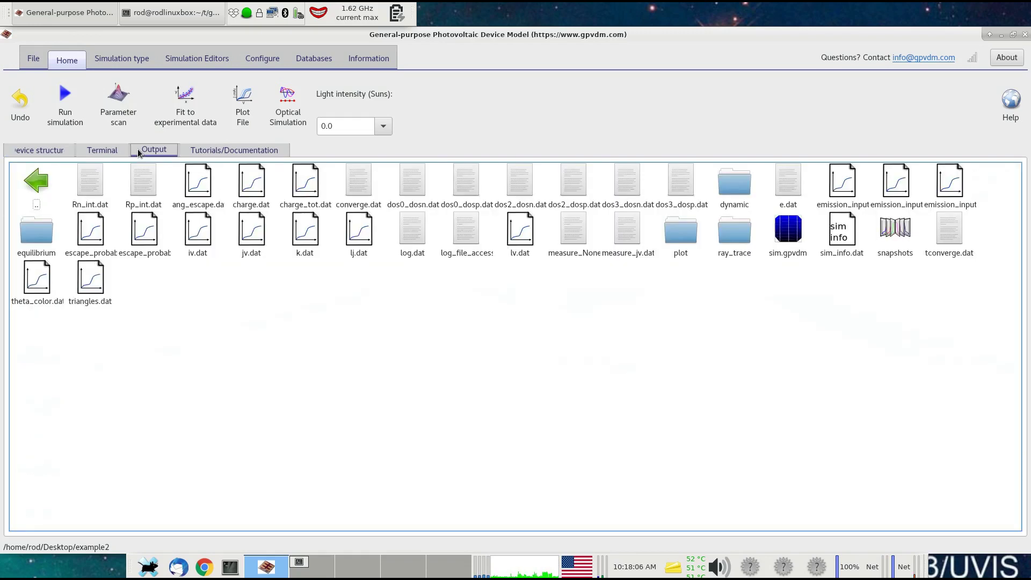
Step: Plot theta_color.dat as photon escape probability twice, then return to the ray-tracing log for layers 2 and 3
double_click(34, 284)
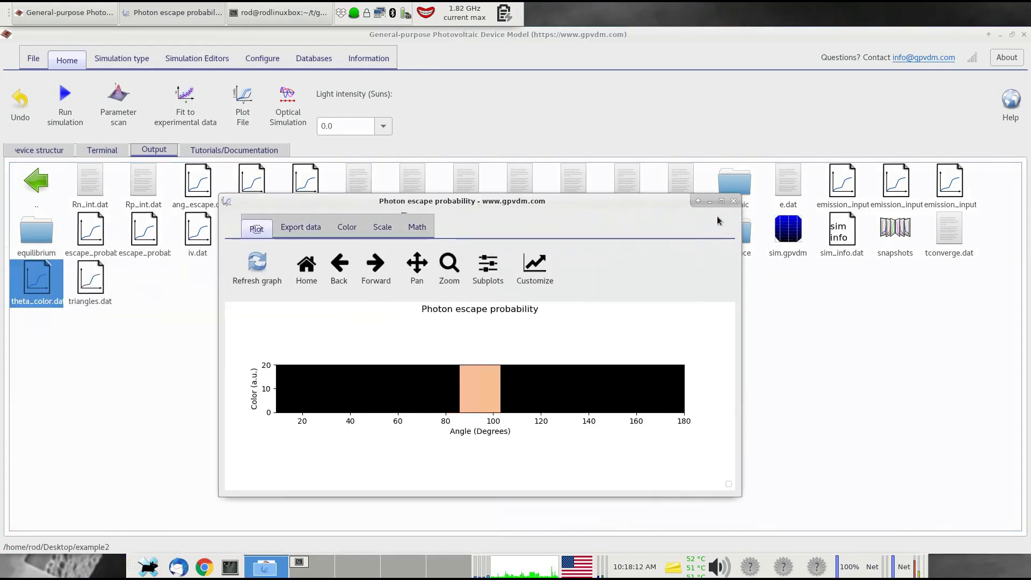
left_click(733, 202)
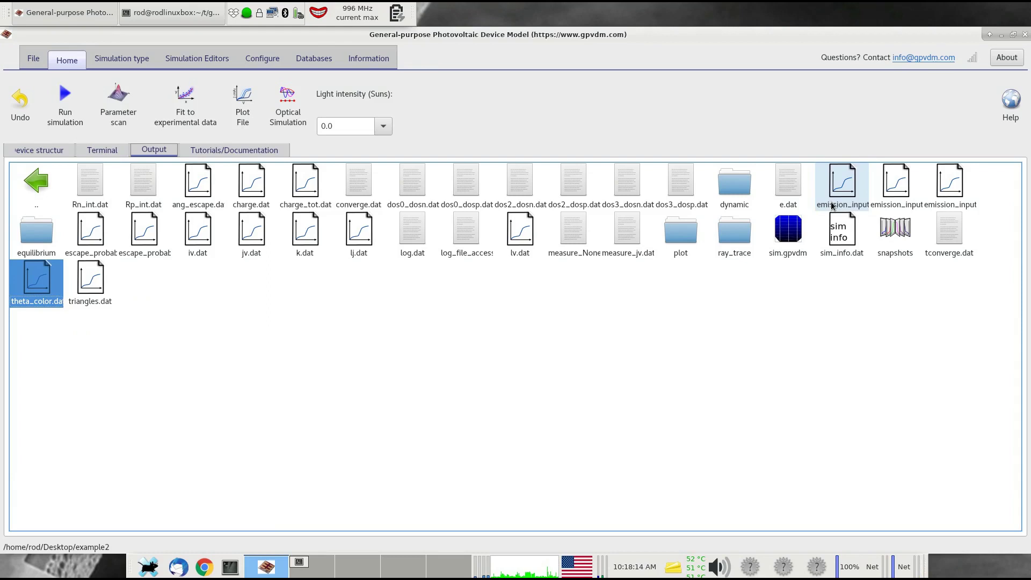
double_click(37, 292)
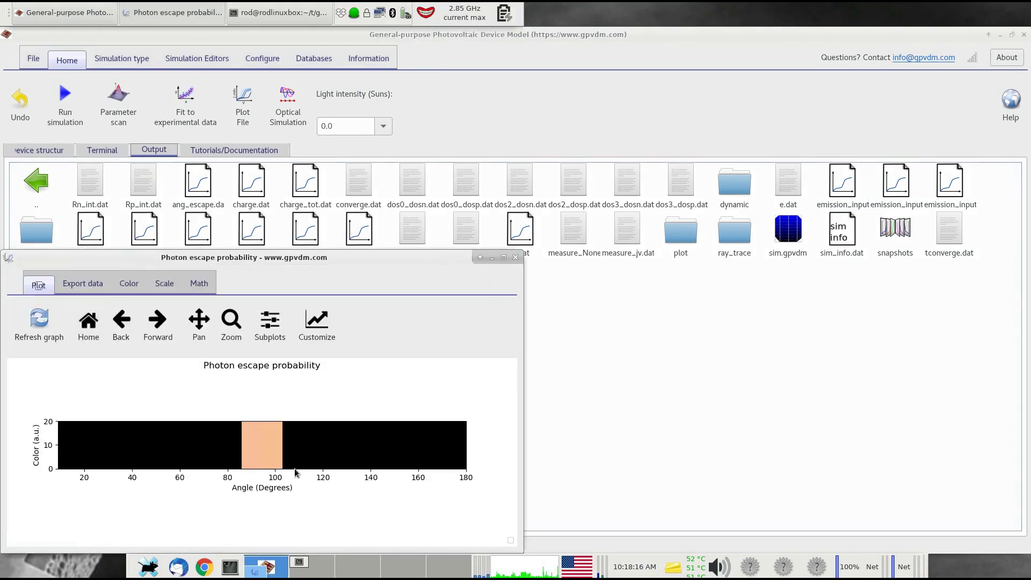
left_click(515, 257)
left_click(102, 150)
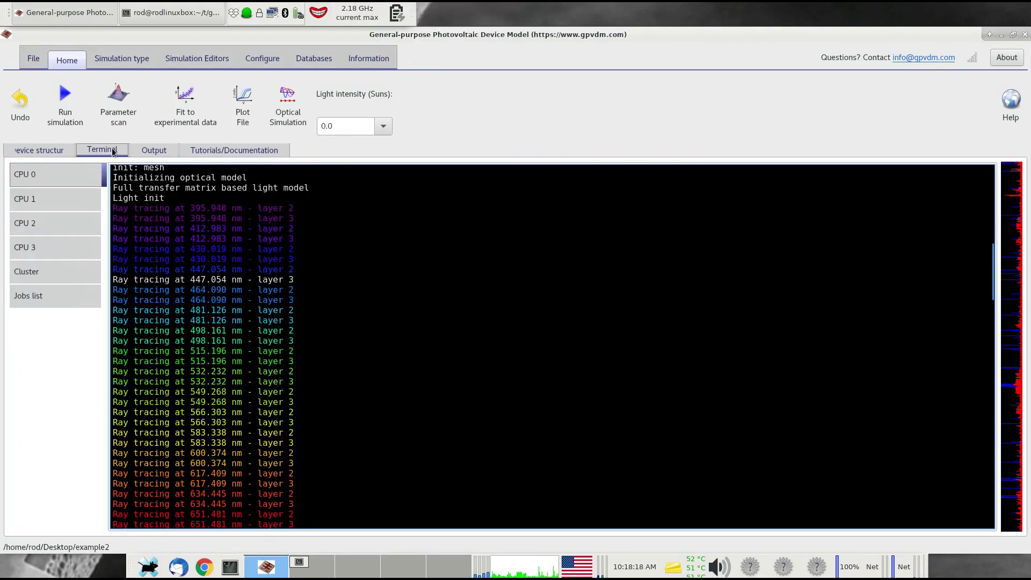
Step: Check the ray tracing editor (5 Phi steps, 20 escape bins), close it unchanged, and list output files
left_click(66, 146)
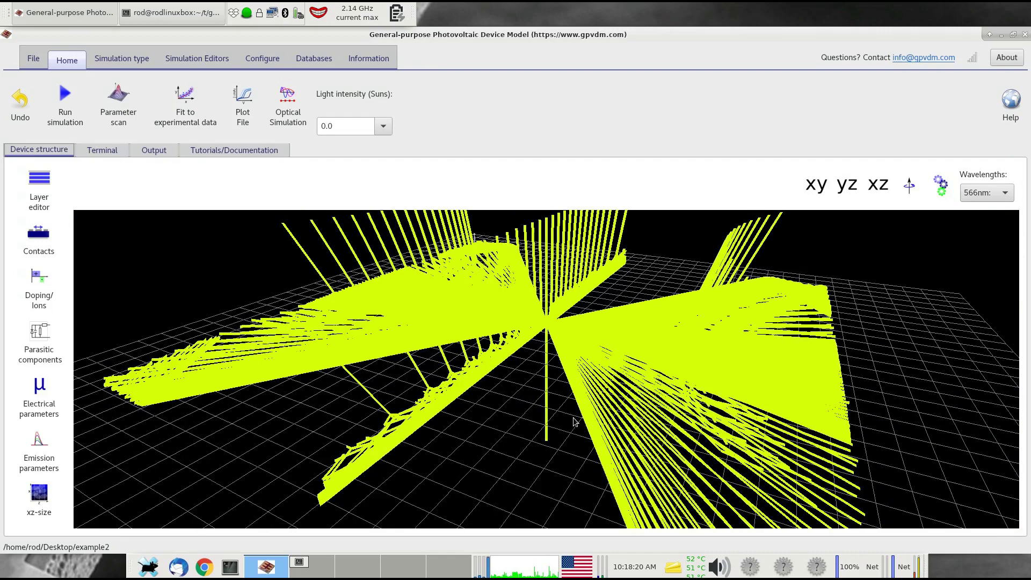
left_click(225, 57)
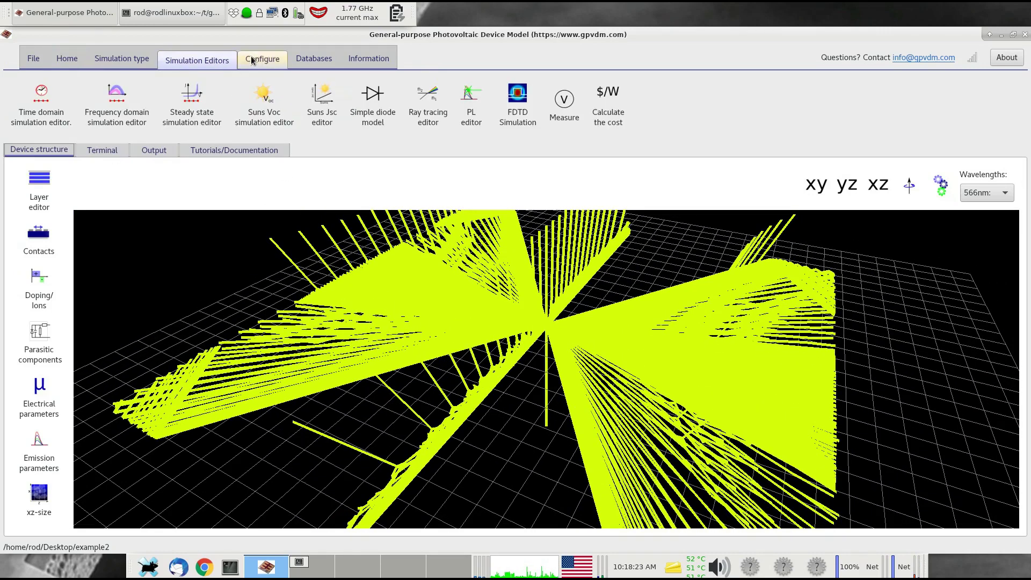
left_click(437, 104)
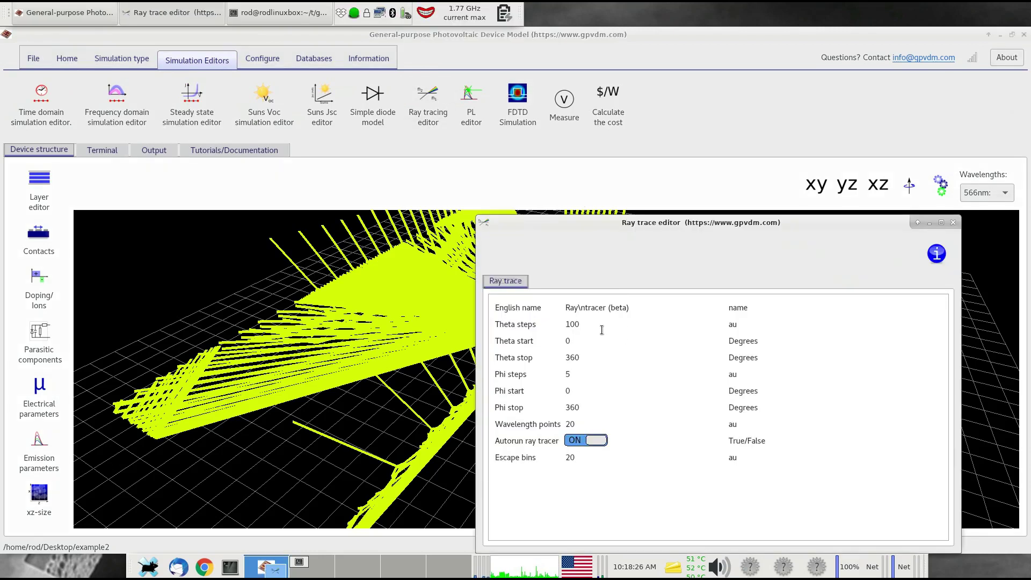
double_click(570, 373)
left_click_drag(553, 223, 671, 191)
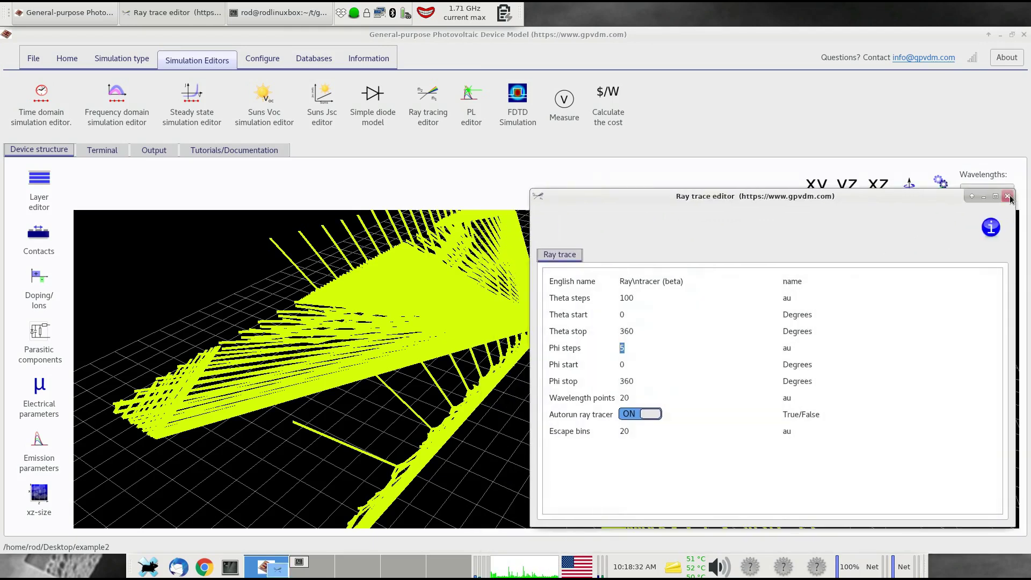
left_click(1009, 197)
left_click(154, 150)
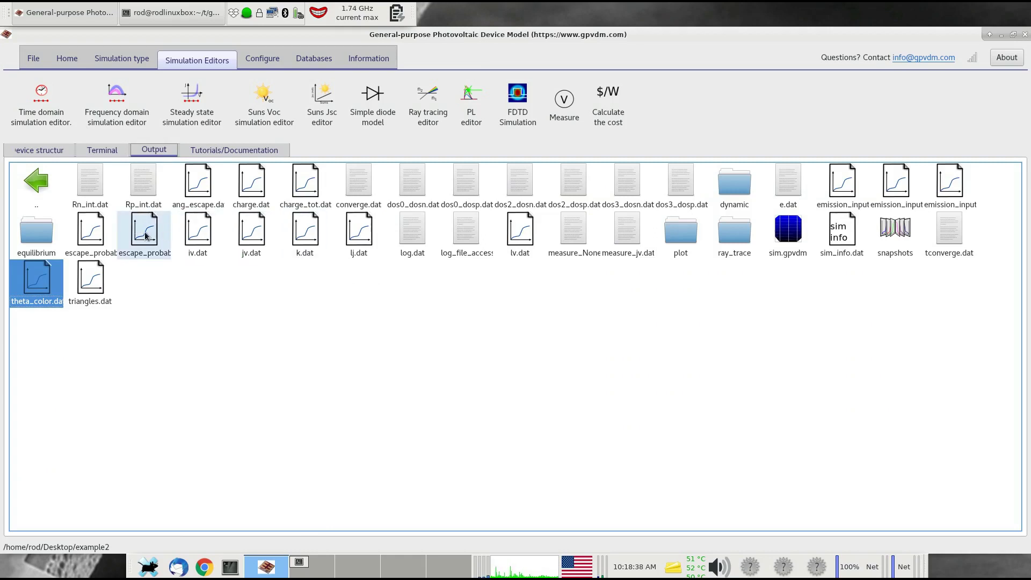
Step: Revisit the ray-tracing log and 3D ray view, then switch to desktop workspace 2
left_click(89, 148)
left_click(61, 152)
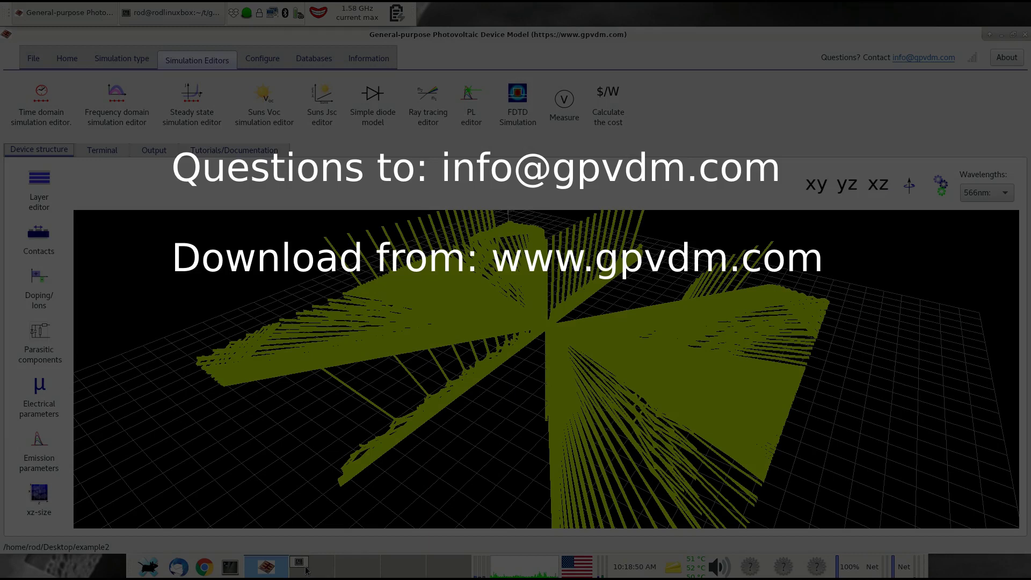
left_click(305, 569)
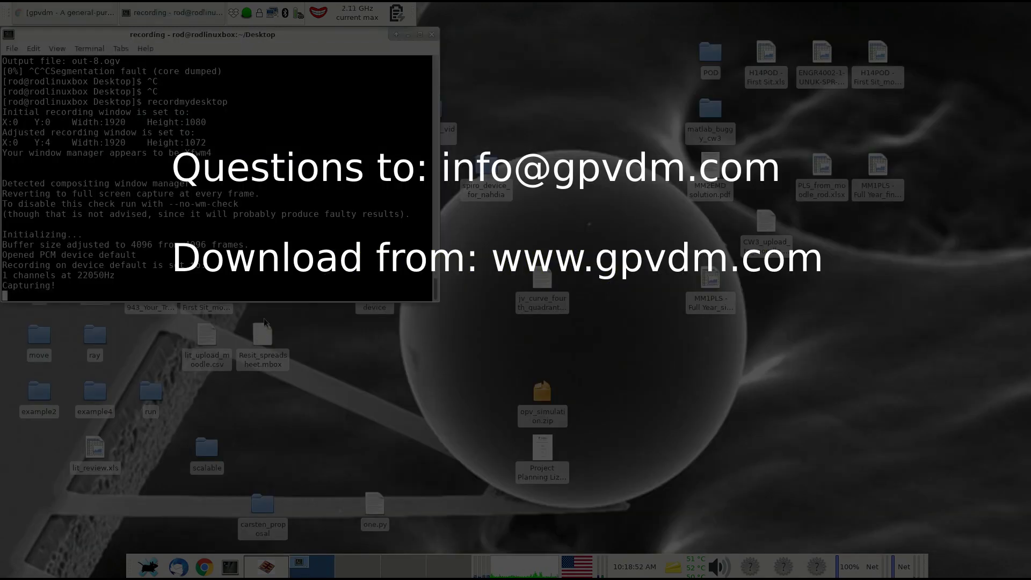